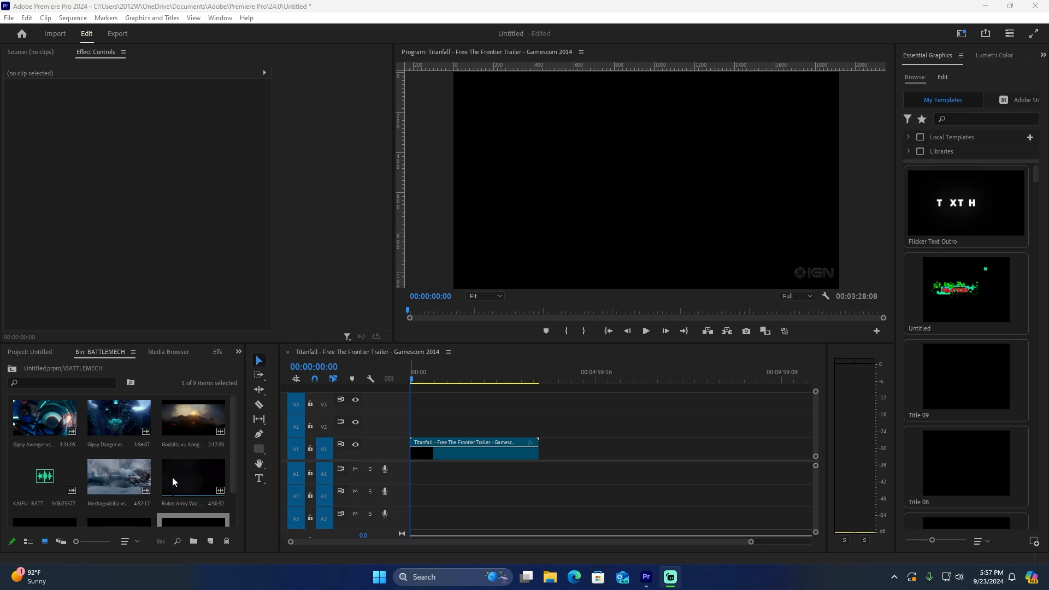
- Play through the Titanfall clip and split it at 00:00:09:15
left_click(519, 543)
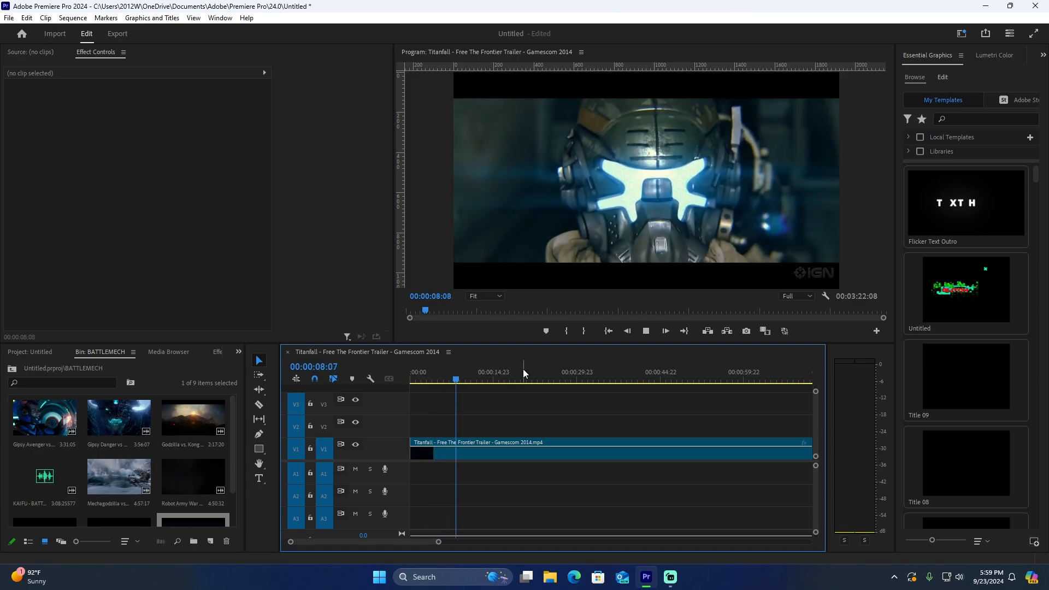
key("space")
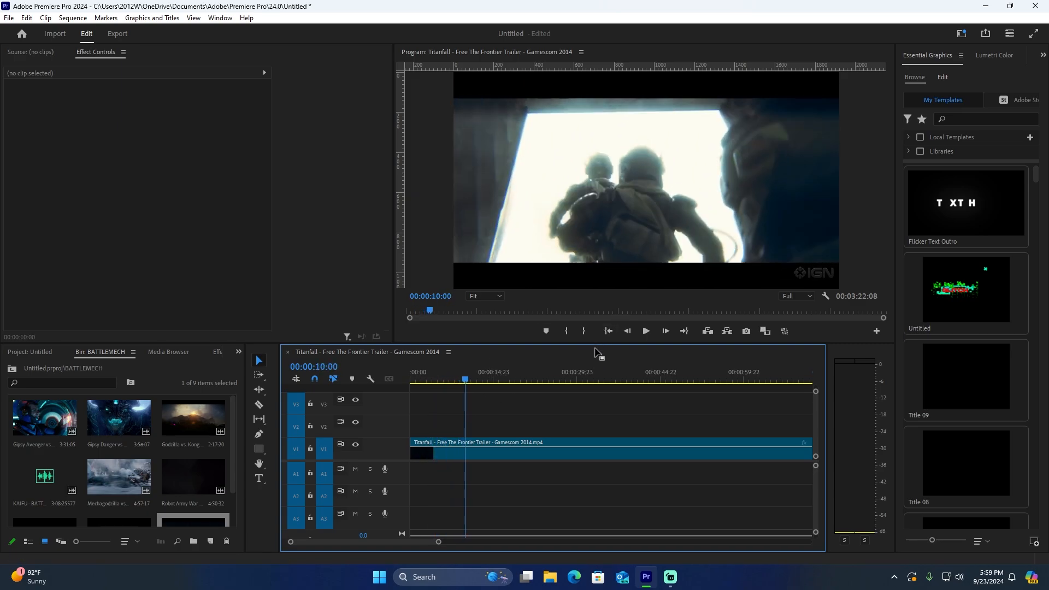
key("Left")
key("Left")
key("Left")
key("Left")
key("Left")
key("Left")
key("Left")
key("Left")
key("Left")
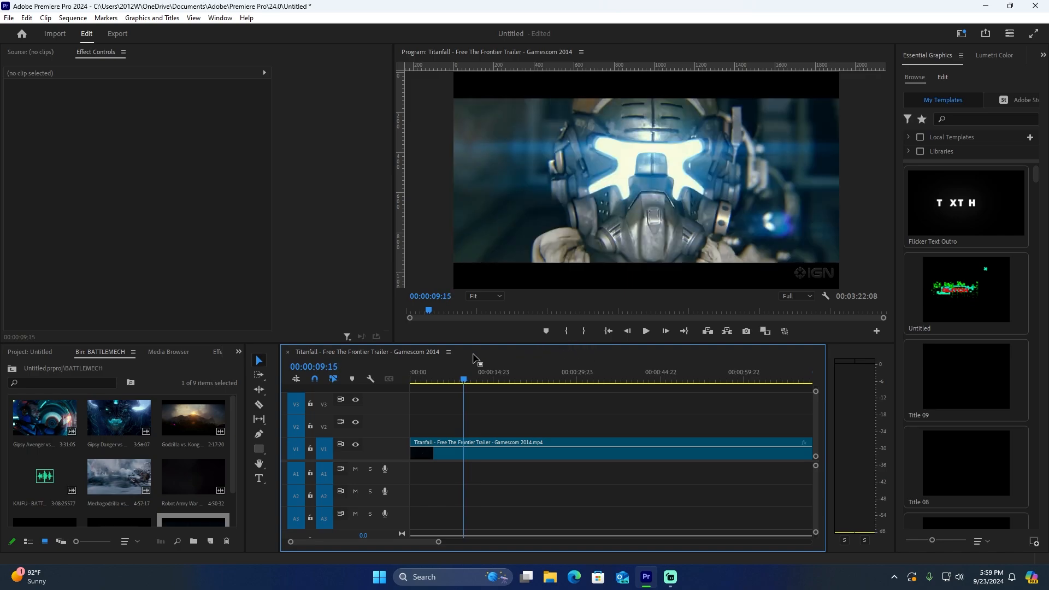
key("ctrl+k")
key("c")
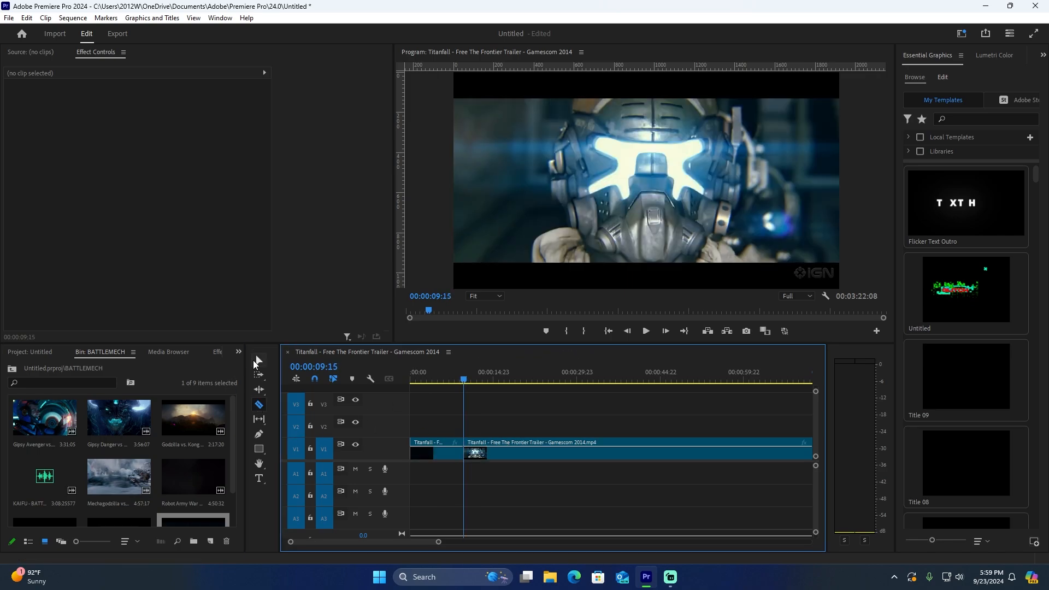
- Delete the part of the clip after the cut and play the remaining segment
left_click(259, 361)
left_click(533, 454)
key("Delete")
key("space")
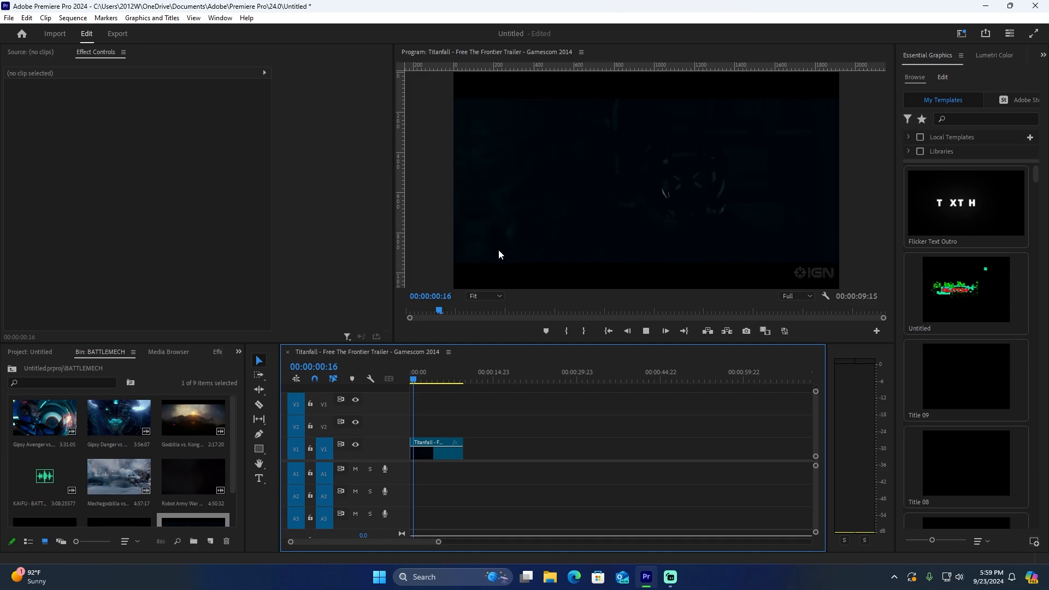
- Search the effects for "color" and apply Lumetri Color to the clip on V1
left_click(217, 351)
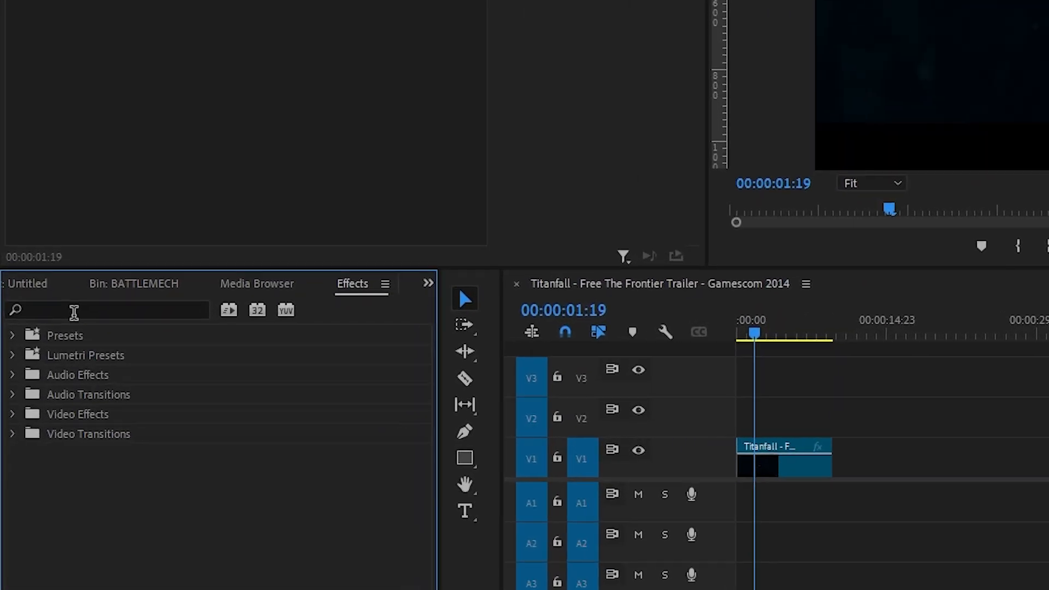
left_click(74, 312)
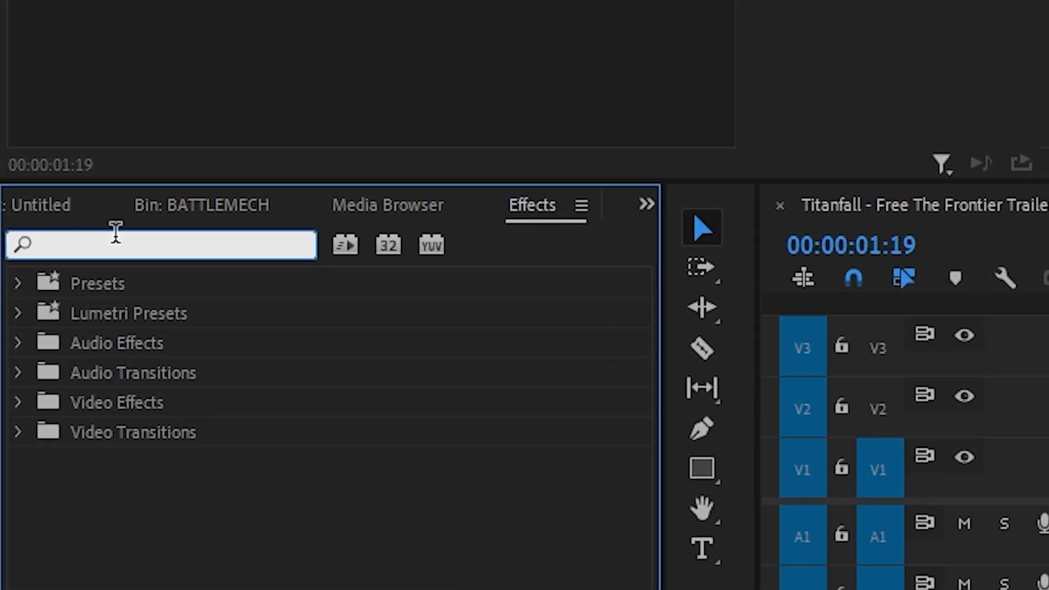
type("color")
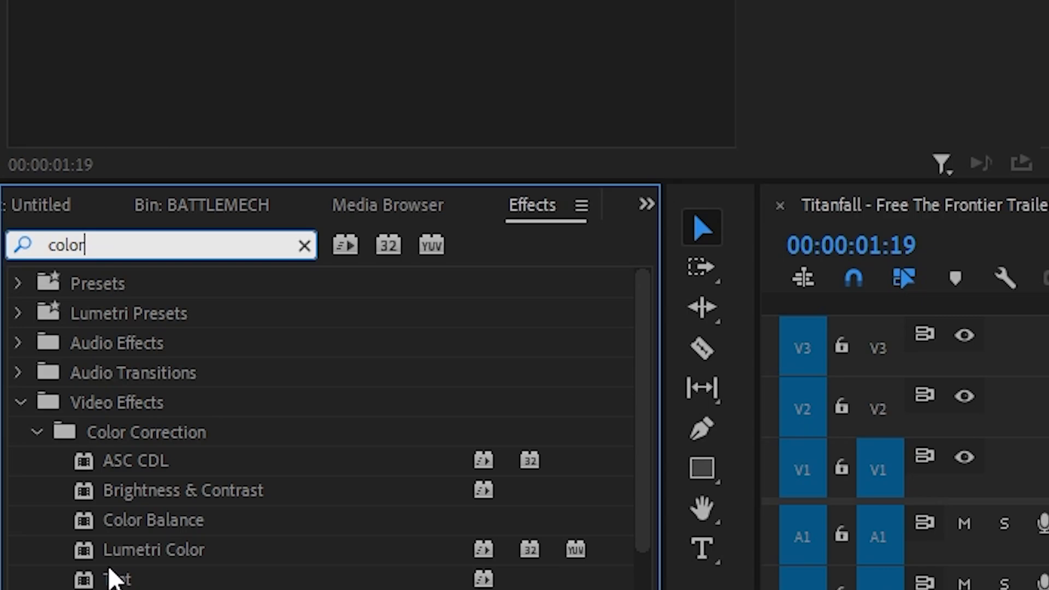
left_click_drag(133, 557, 405, 354)
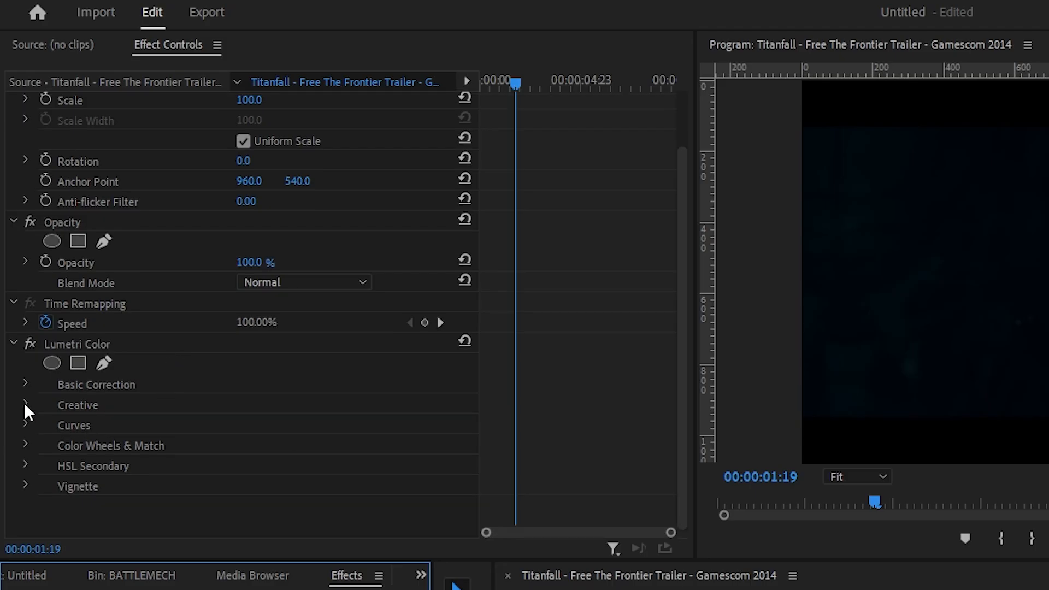
- Set the saturation in Lumetri Color's Basic Correction to 0.0 and play the clip to preview it
left_click(24, 383)
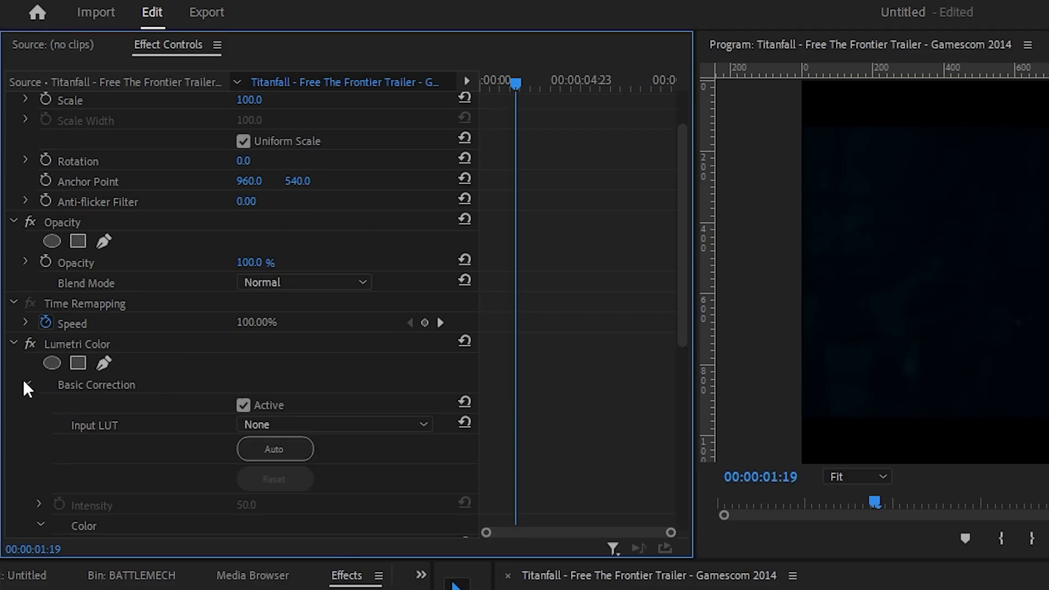
scroll(82, 497, "down", 5)
scroll(120, 443, "down", 2)
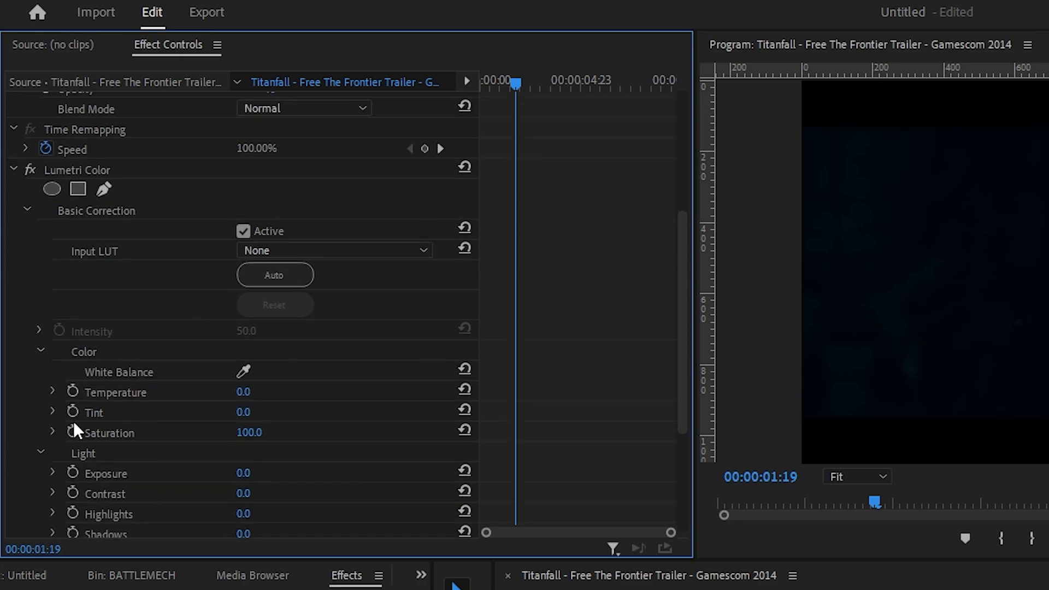
left_click_drag(246, 433, 221, 434)
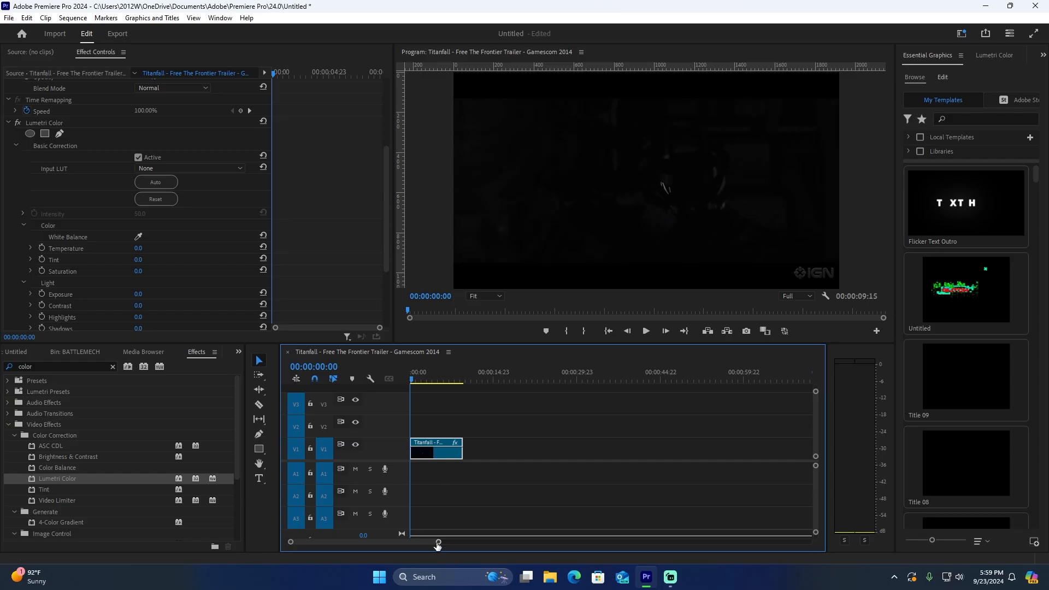
left_click_drag(438, 543, 346, 542)
key("space")
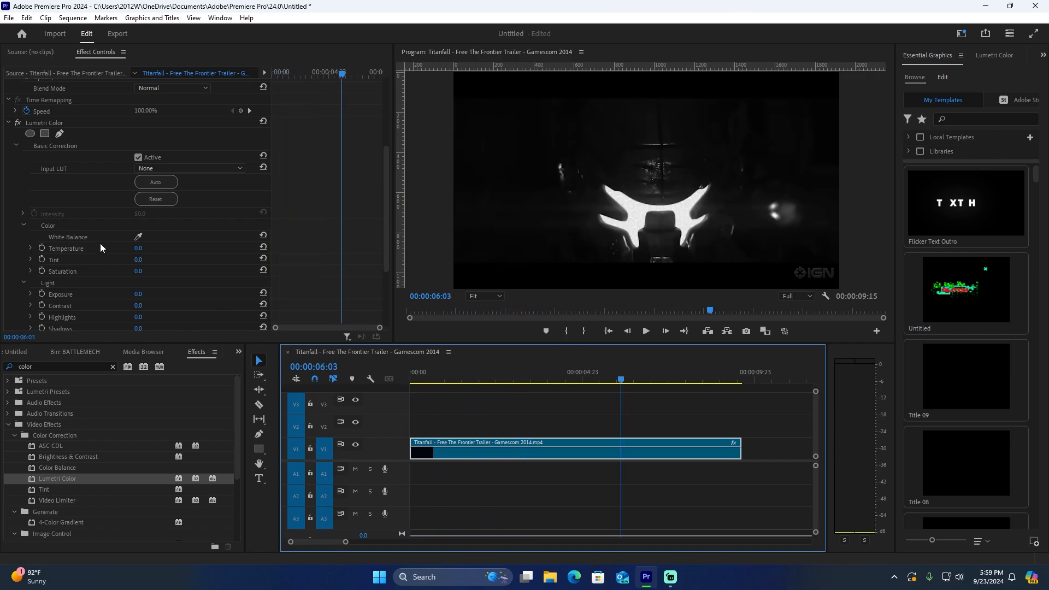
- Set Lumetri Color's Light values to Exposure -0.2, Contrast 17.0, Highlights 29.0, Shadows -16.0 and Whites 9.0, and preview the clip
scroll(100, 244, "down", 4)
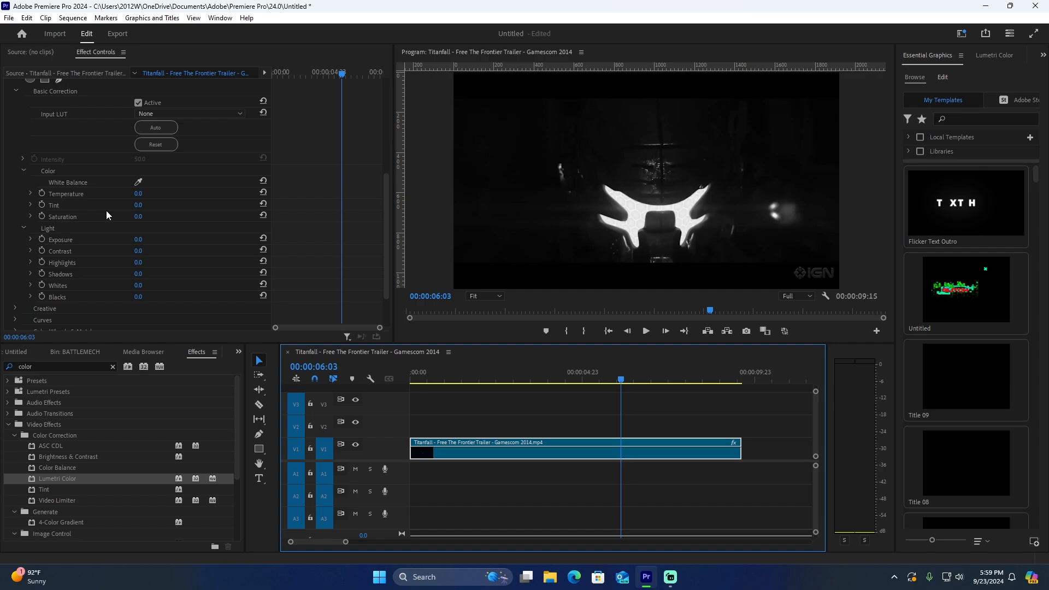
scroll(86, 249, "down", 1)
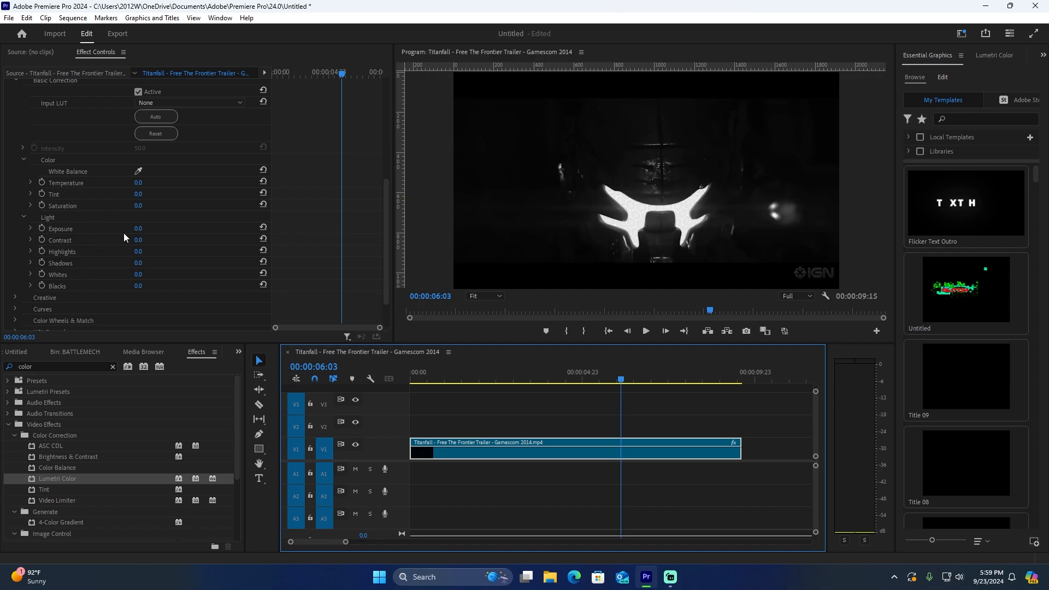
left_click_drag(138, 244, 150, 244)
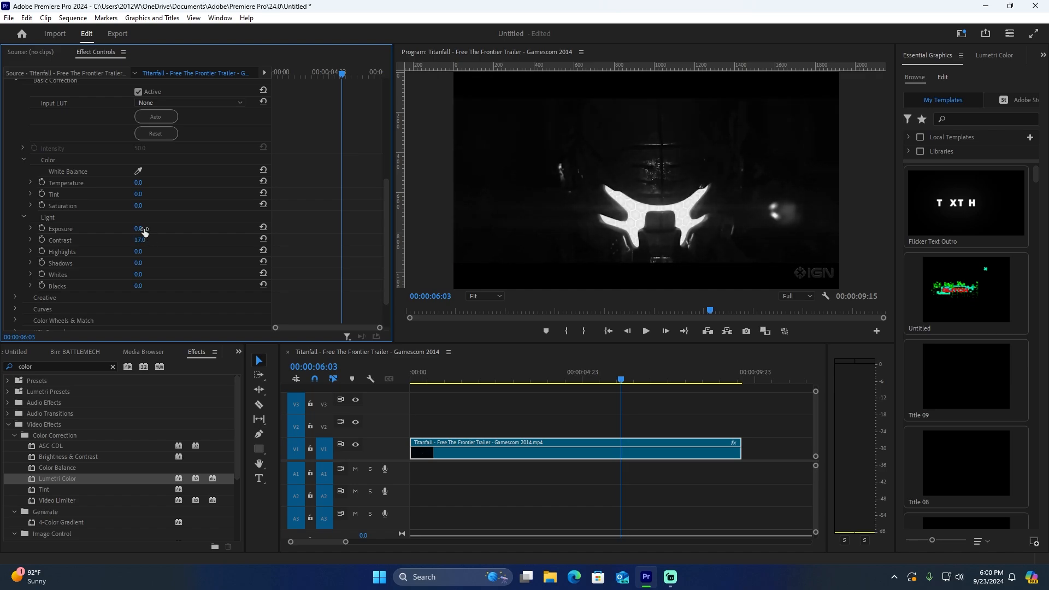
left_click_drag(138, 274, 143, 275)
left_click_drag(138, 286, 159, 286)
left_click(691, 372)
left_click_drag(139, 229, 136, 228)
left_click(496, 366)
key("space")
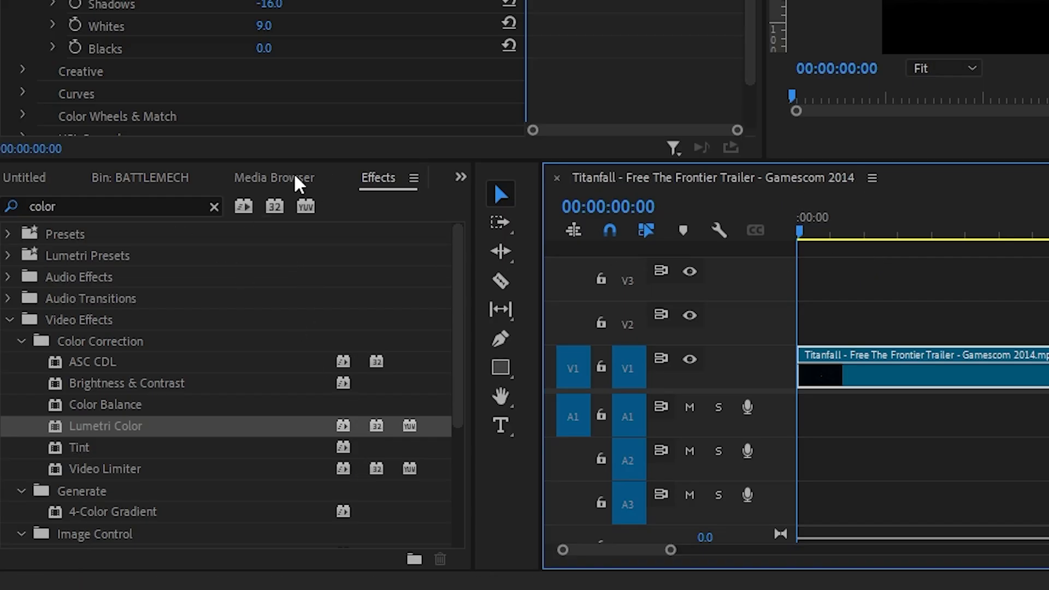
- Create a 1920 x 1080 adjustment layer at 23.976 fps with square pixels and place it on V2 above the clip
left_click(149, 181)
left_click(405, 548)
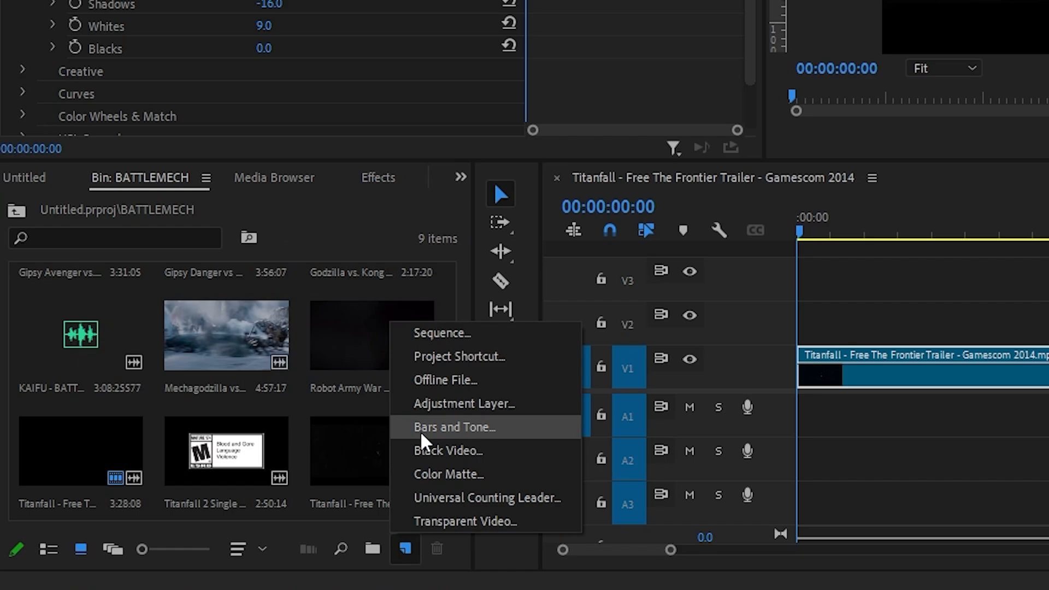
left_click(453, 403)
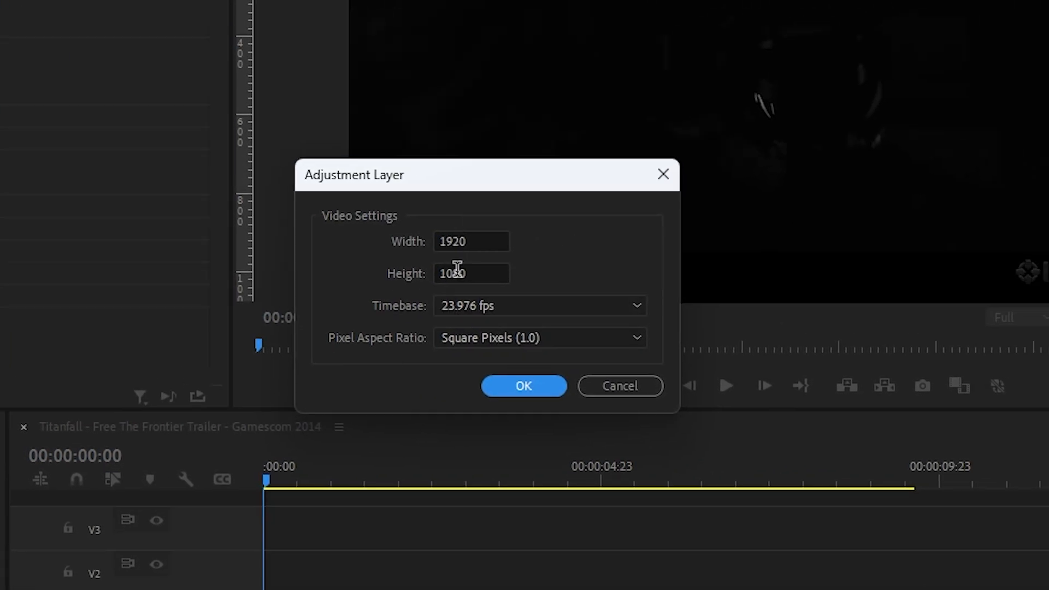
left_click(502, 383)
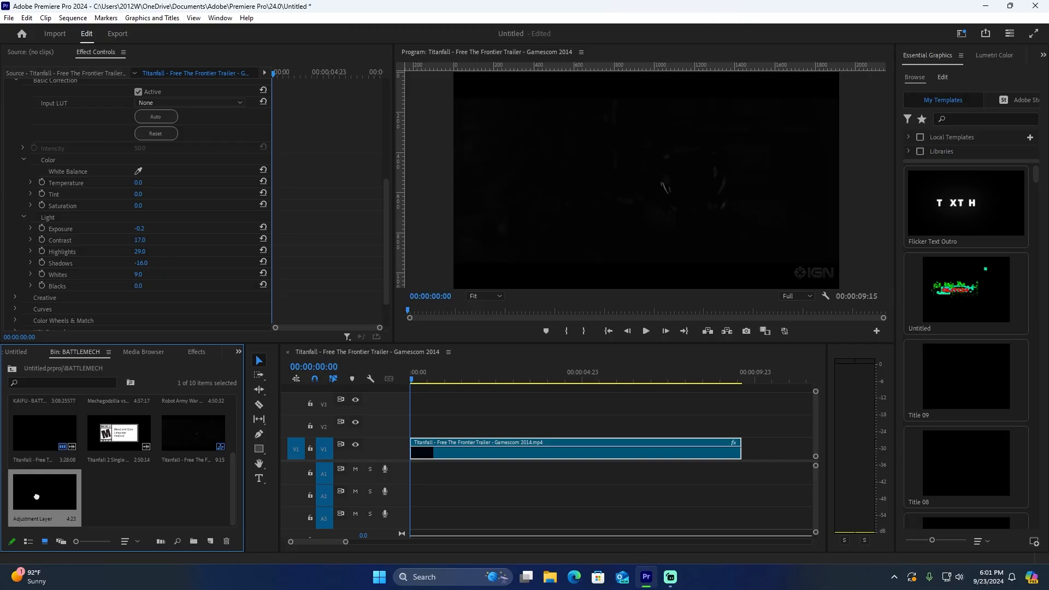
left_click_drag(37, 497, 453, 424)
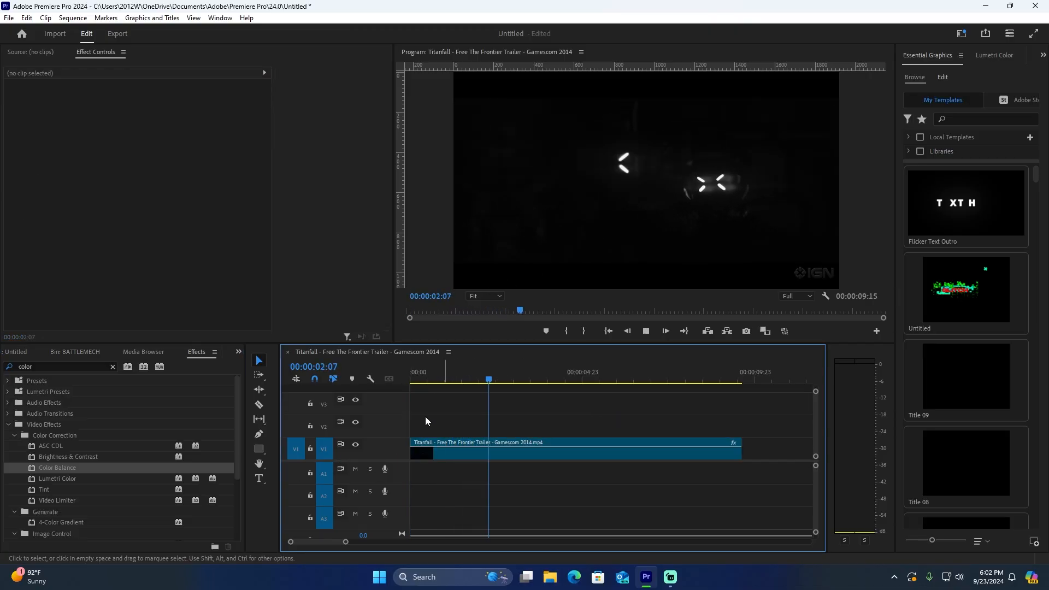
- Duplicate the Titanfall clip onto V2, aligned directly above the original at the sequence start, and play the result
key("space")
left_click(447, 451)
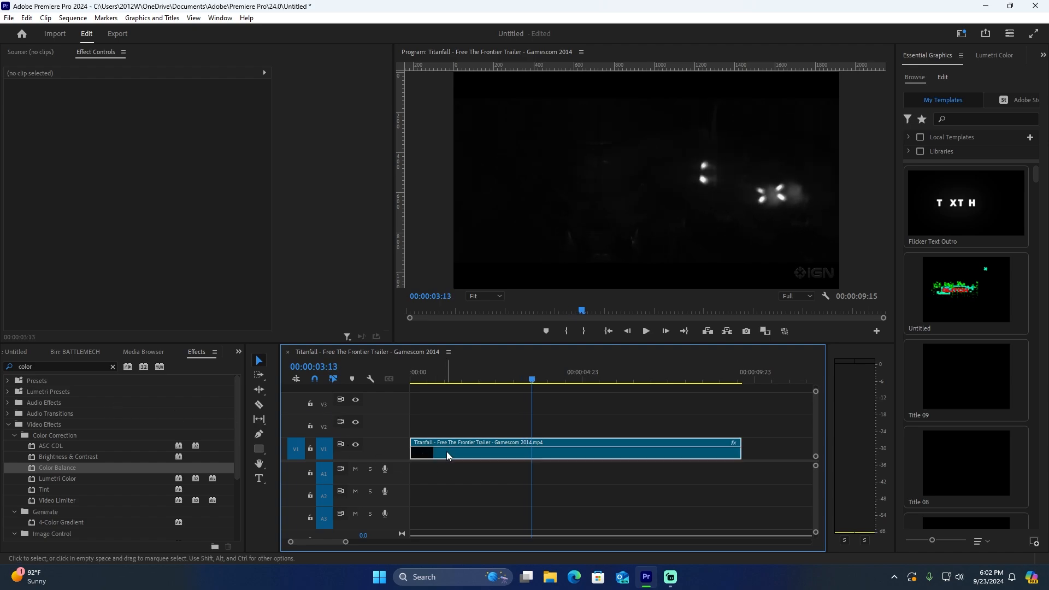
key("ctrl+c")
left_click(756, 379)
key("ctrl+v")
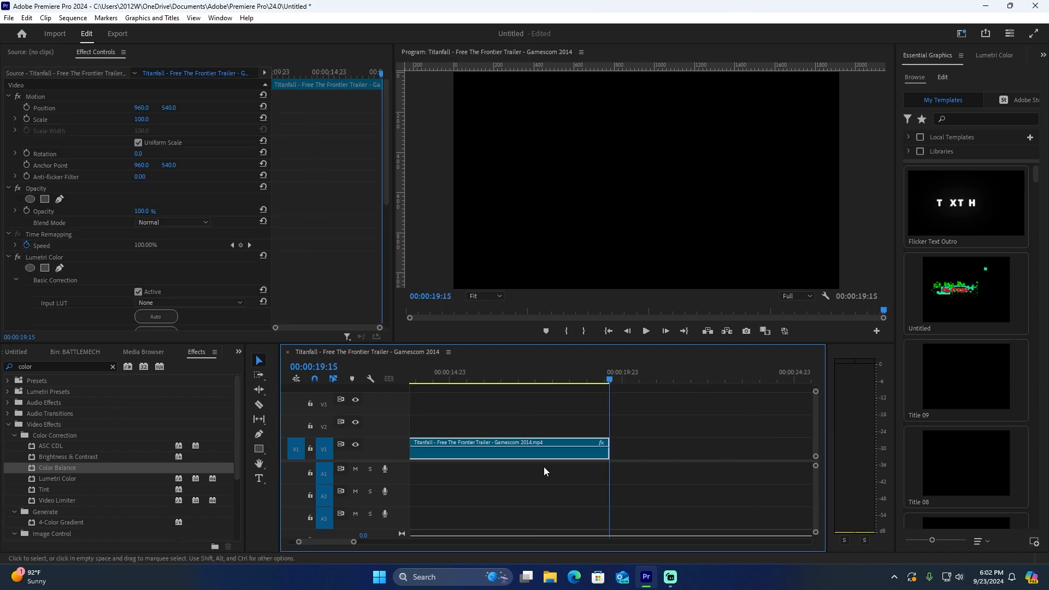
left_click_drag(452, 375, 523, 393)
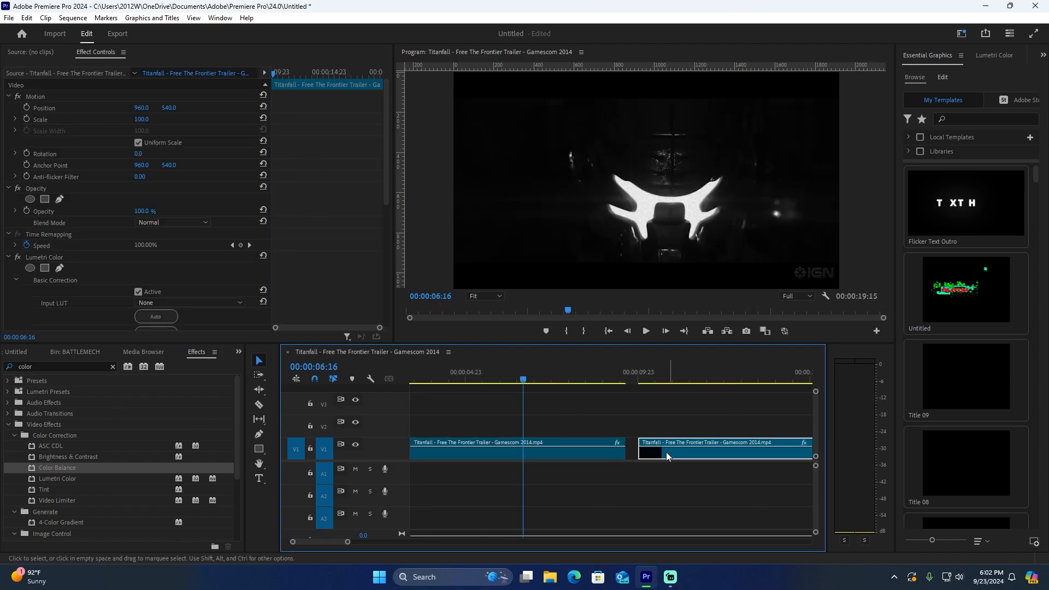
left_click_drag(666, 453, 398, 429)
left_click_drag(416, 377, 378, 381)
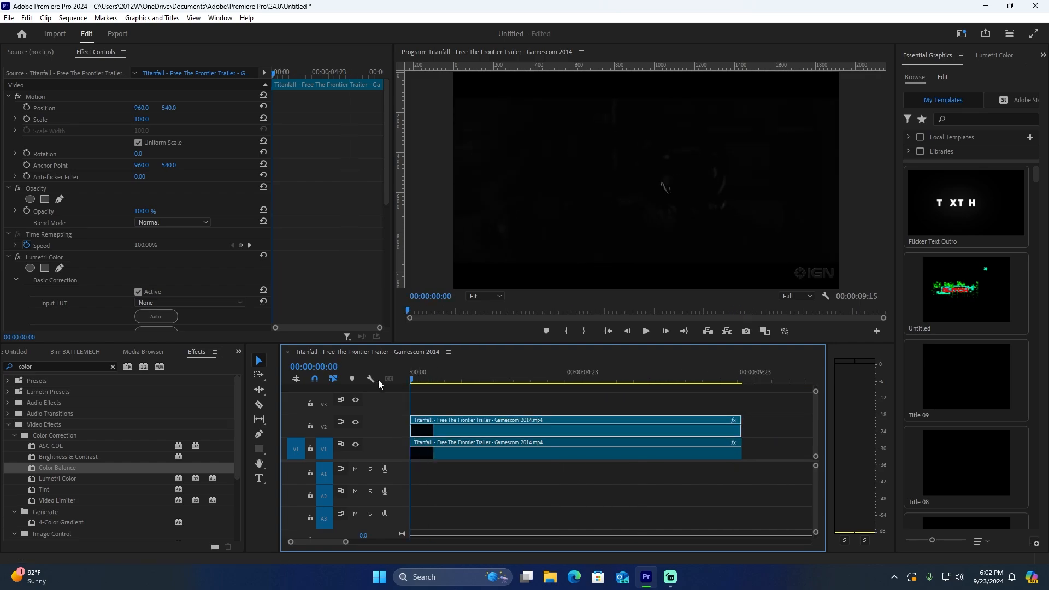
key("space")
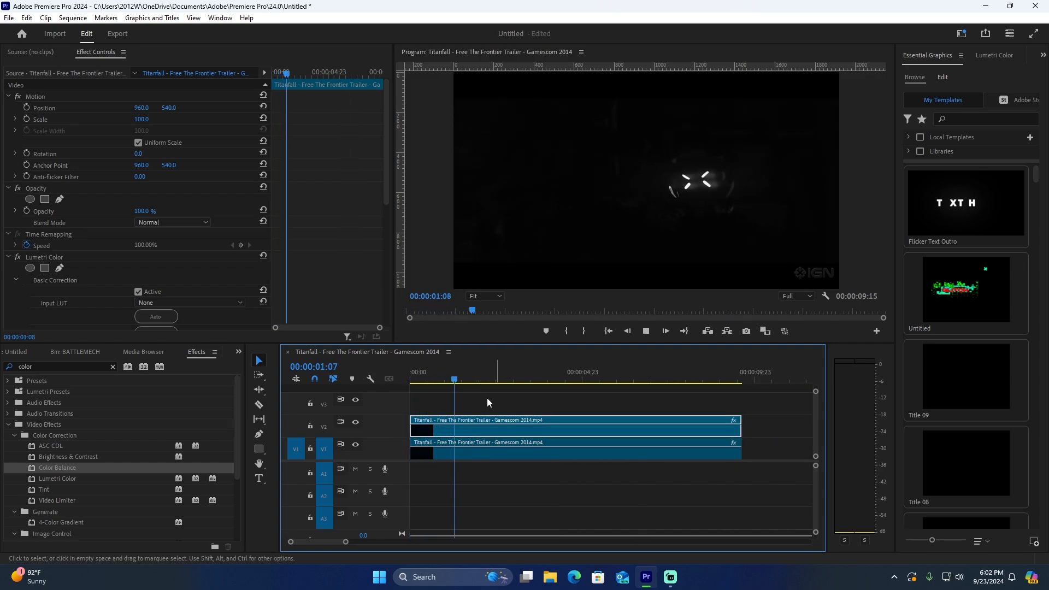
- Search the effects for "find edges" and apply Find Edges to the clip on V2
left_click(48, 365)
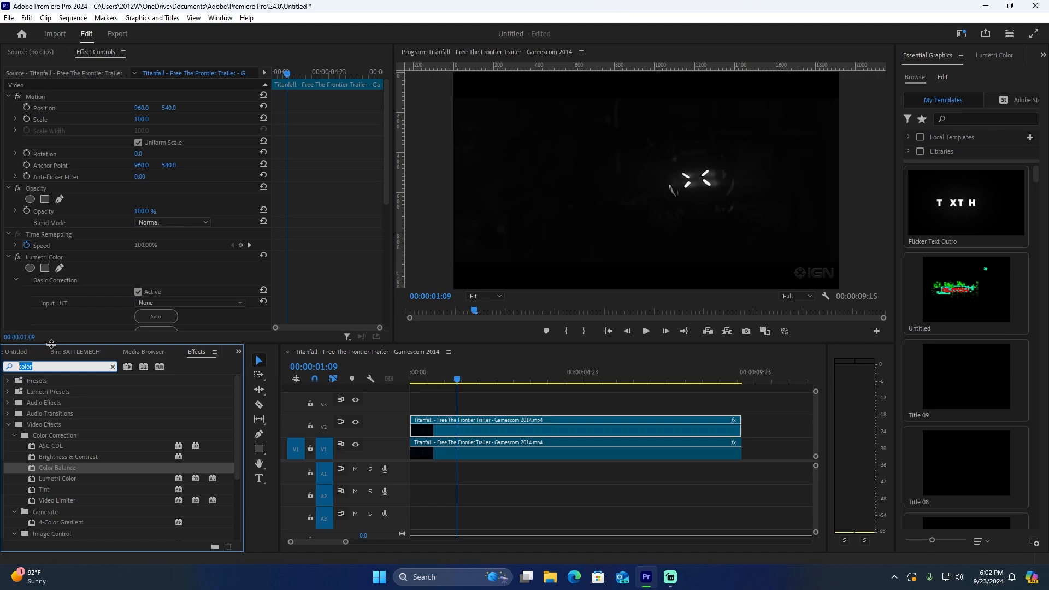
key("BackSpace")
type("find edges")
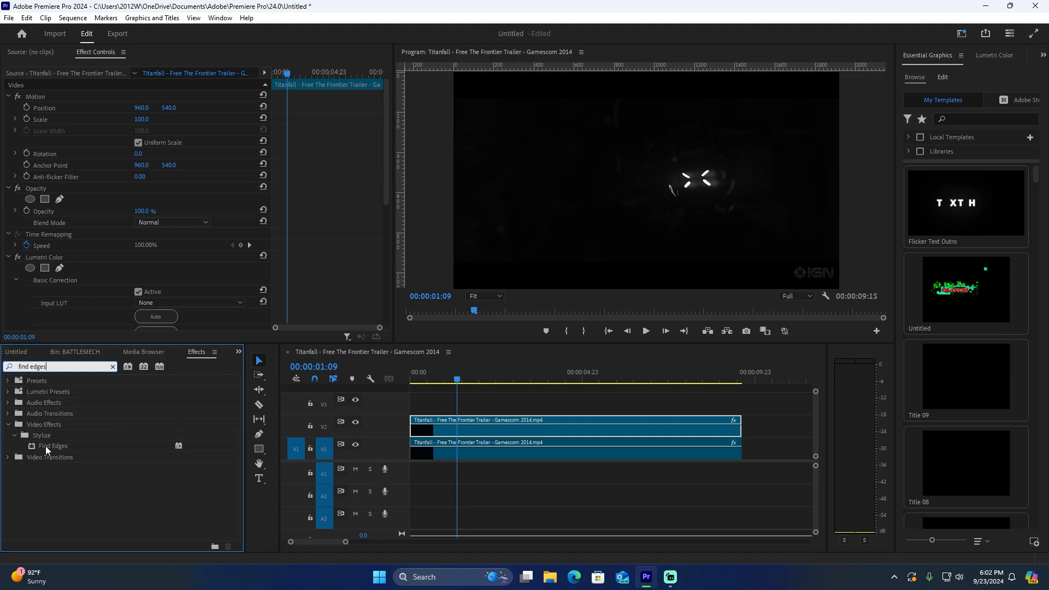
left_click_drag(47, 450, 502, 431)
- Turn on Invert in the V2 clip's Find Edges effect and check the look at 00:00:04:10
scroll(115, 215, "down", 5)
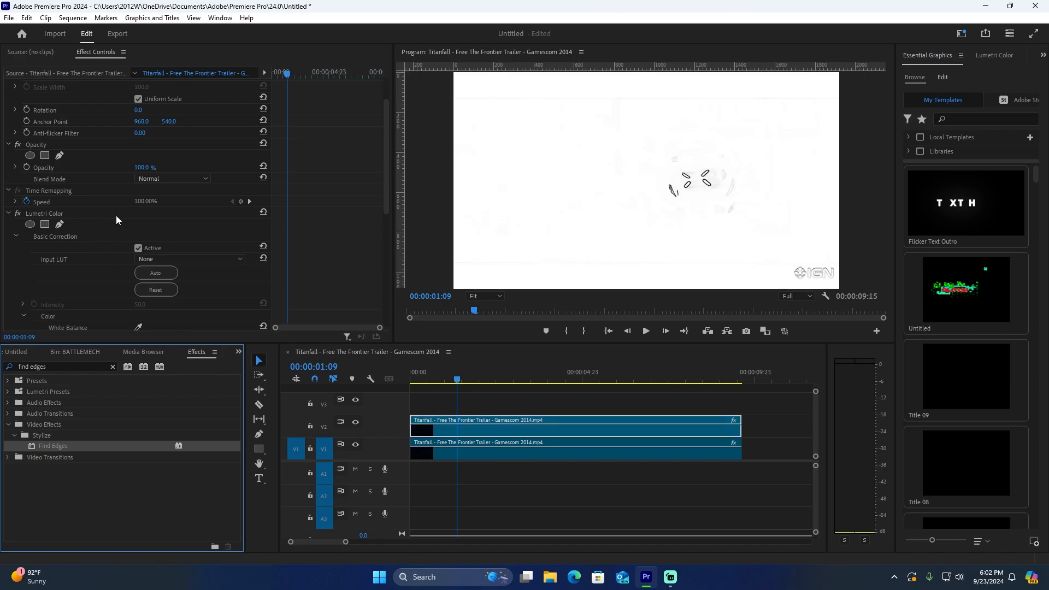
scroll(104, 224, "down", 3)
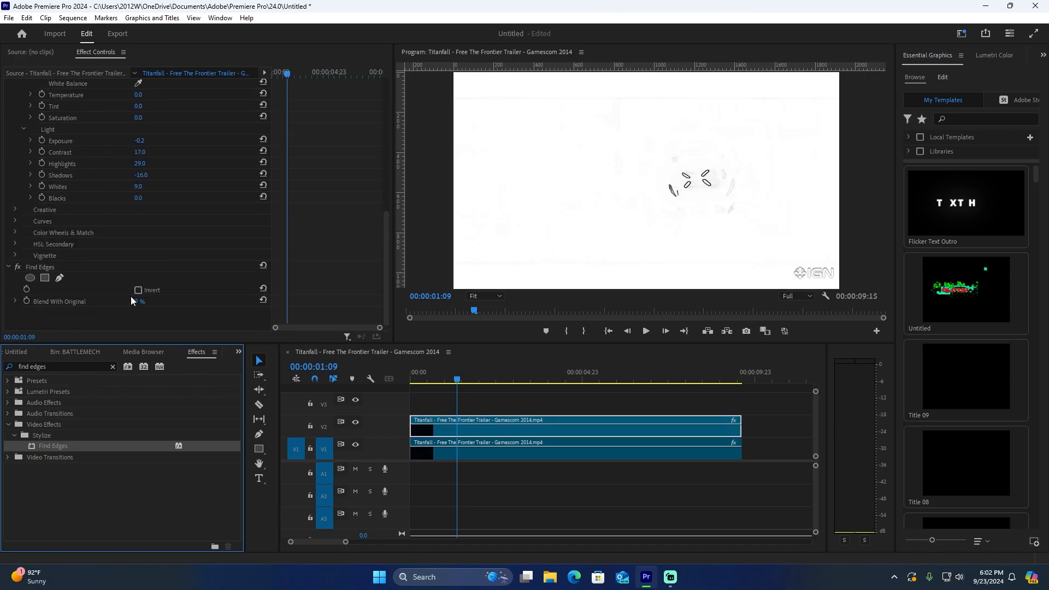
left_click(138, 291)
left_click_drag(416, 377, 562, 404)
left_click(557, 427)
- Search the effects for "invert" and apply the Invert video effect to the clip on V2
left_click(56, 365)
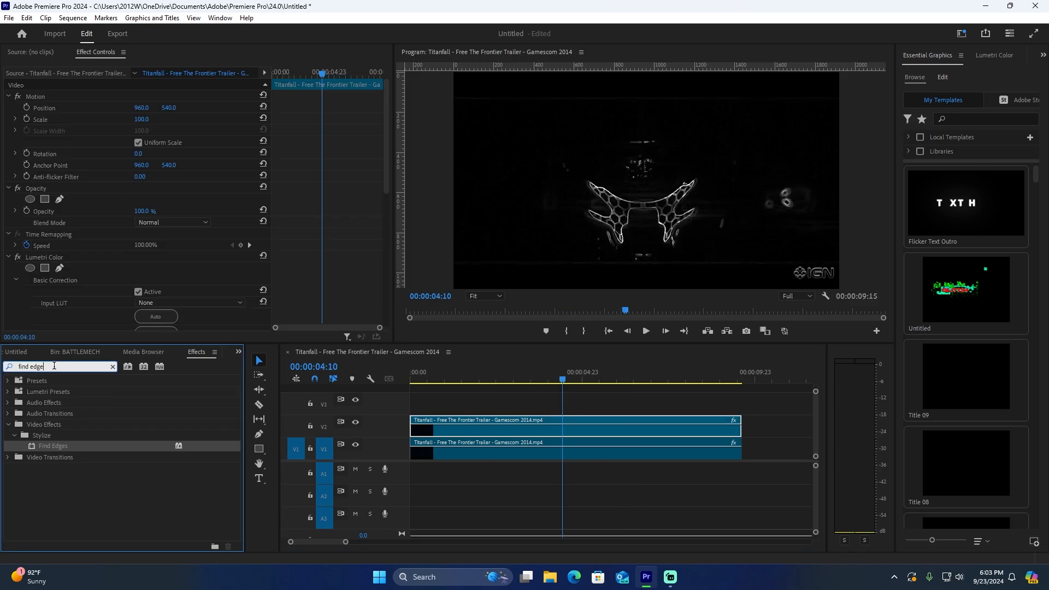
key("BackSpace")
key("BackSpace")
key("BackSpace")
key("BackSpace")
key("BackSpace")
key("BackSpace")
key("BackSpace")
type("invert")
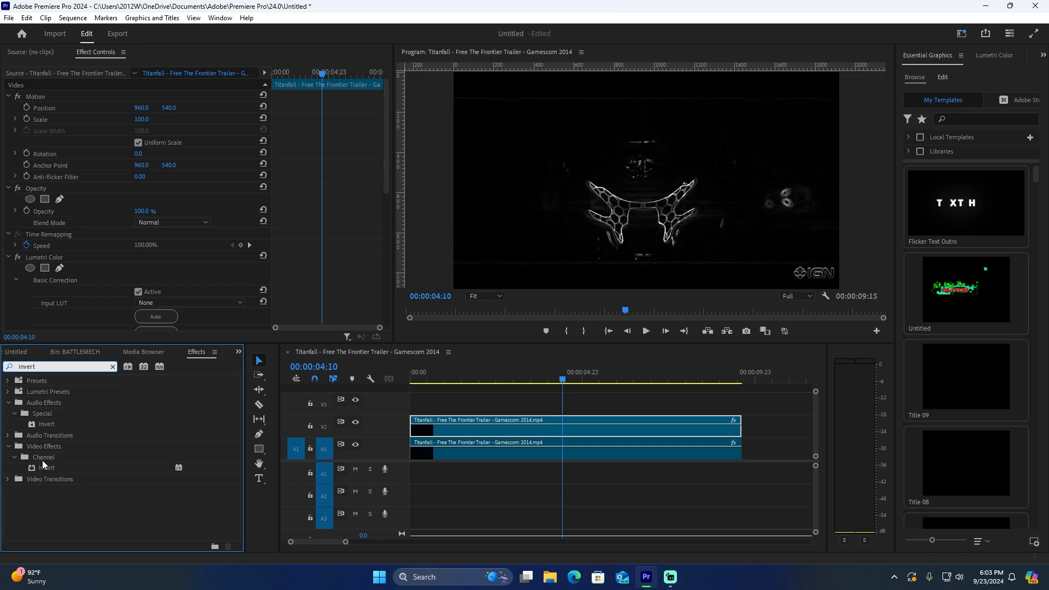
left_click_drag(43, 463, 521, 429)
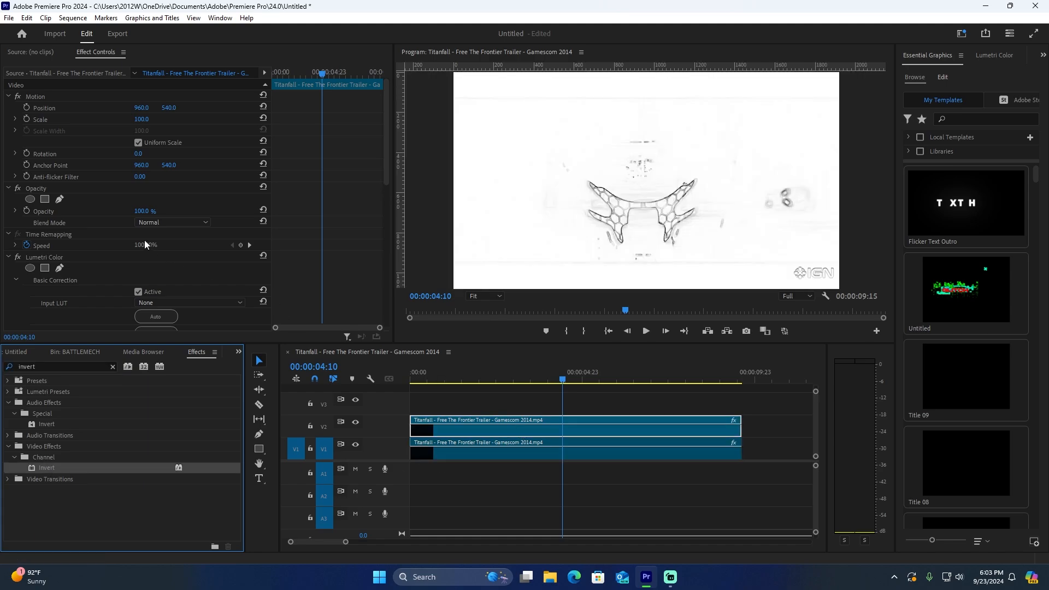
- Set the Invert effect's channel to Saturation on the V2 clip
scroll(145, 244, "down", 10)
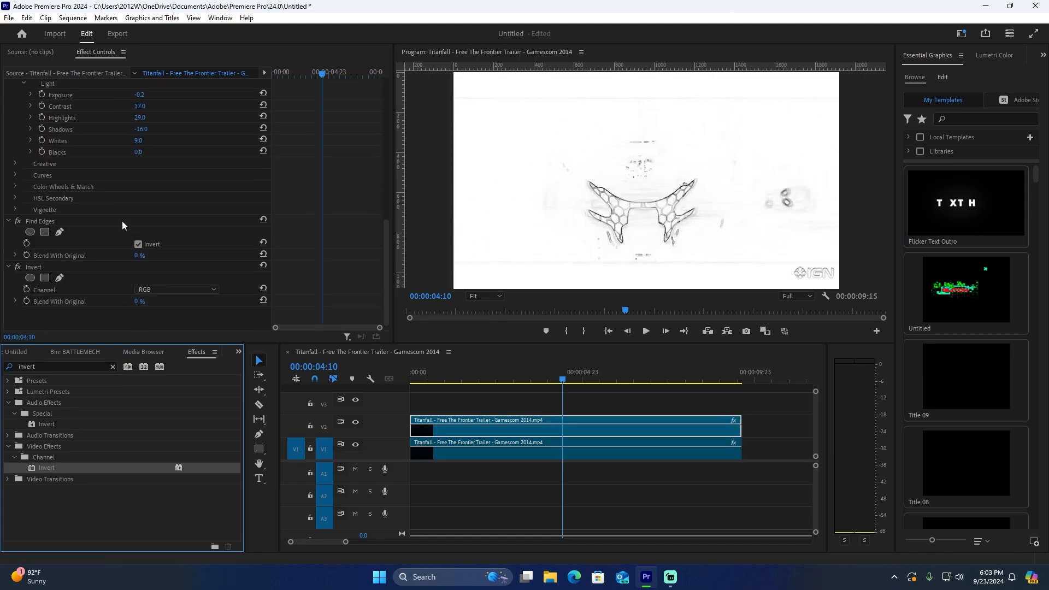
left_click(162, 285)
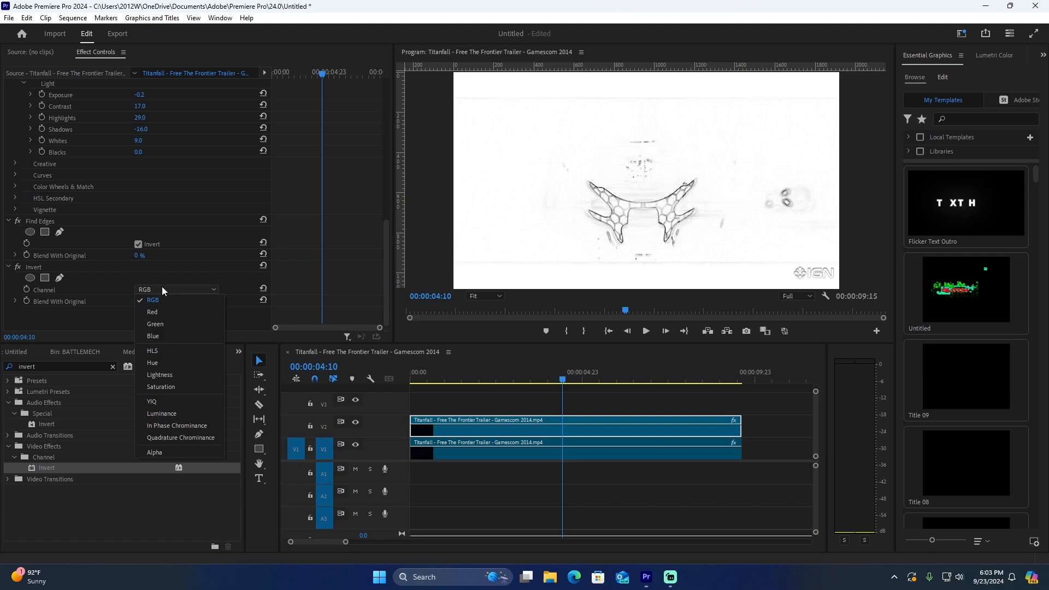
left_click(159, 387)
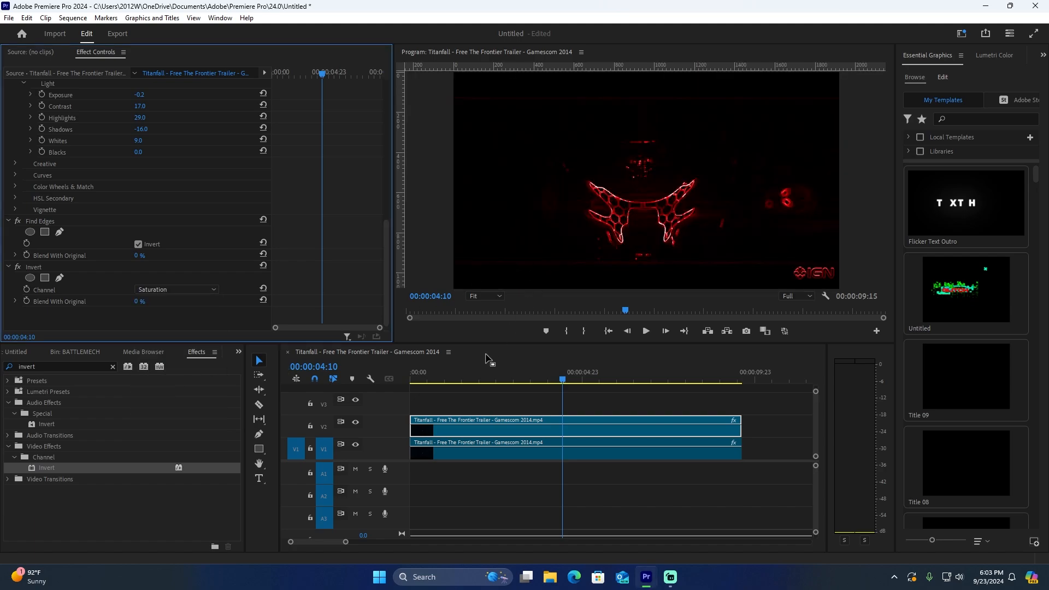
- Disable the V2 clip's Invert effect, then search the effects for "color" and apply Color Balance to that clip
left_click(19, 267)
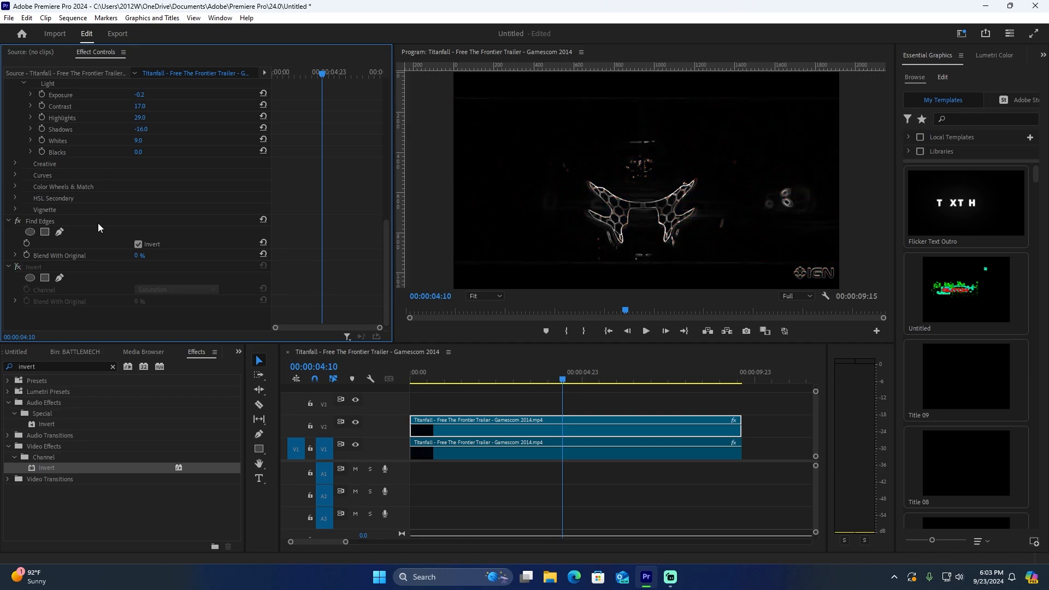
scroll(97, 223, "up", 3)
double_click(48, 366)
type("color")
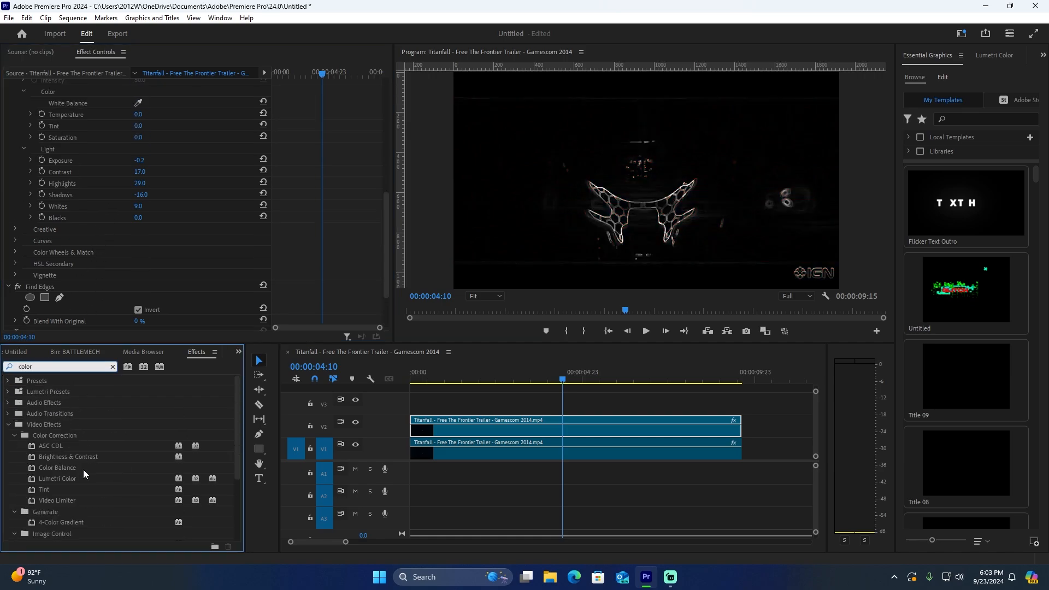
left_click_drag(83, 470, 537, 431)
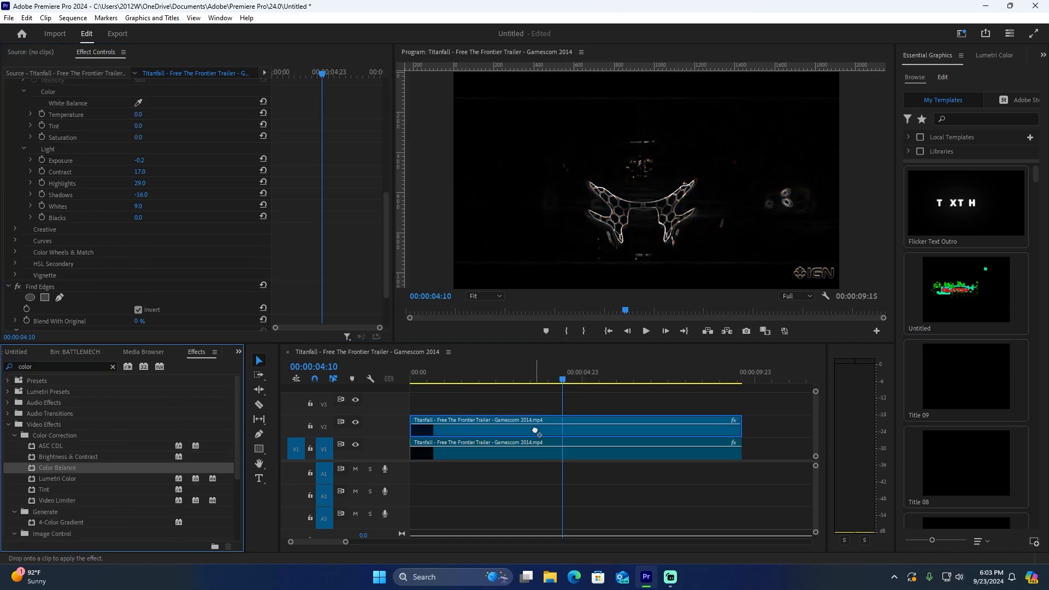
- Set Color Balance's green and blue values to -100 for the shadows, midtones and highlights
scroll(103, 219, "down", 5)
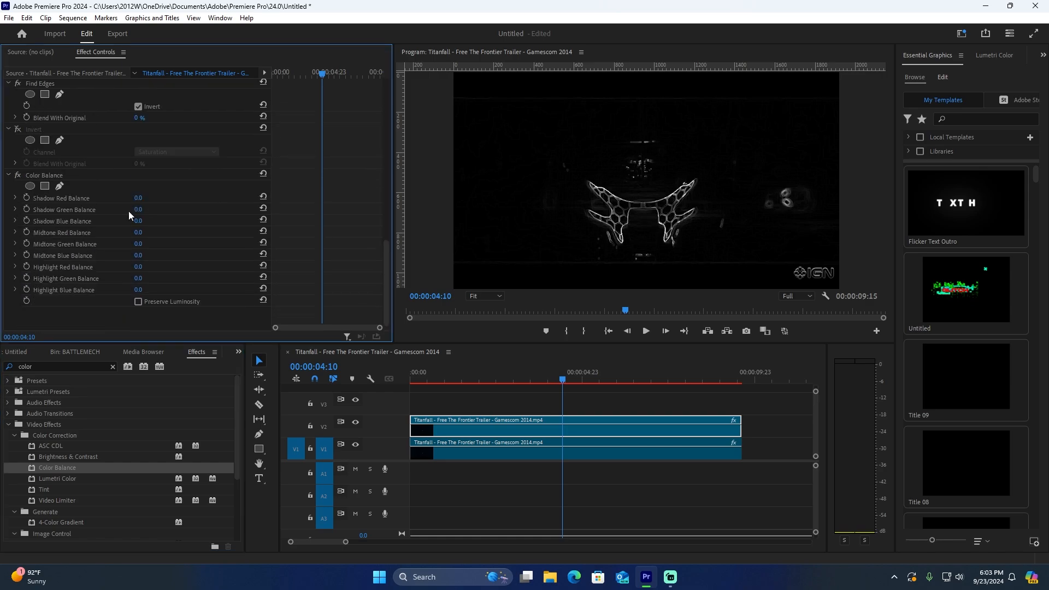
left_click_drag(139, 212, 151, 219)
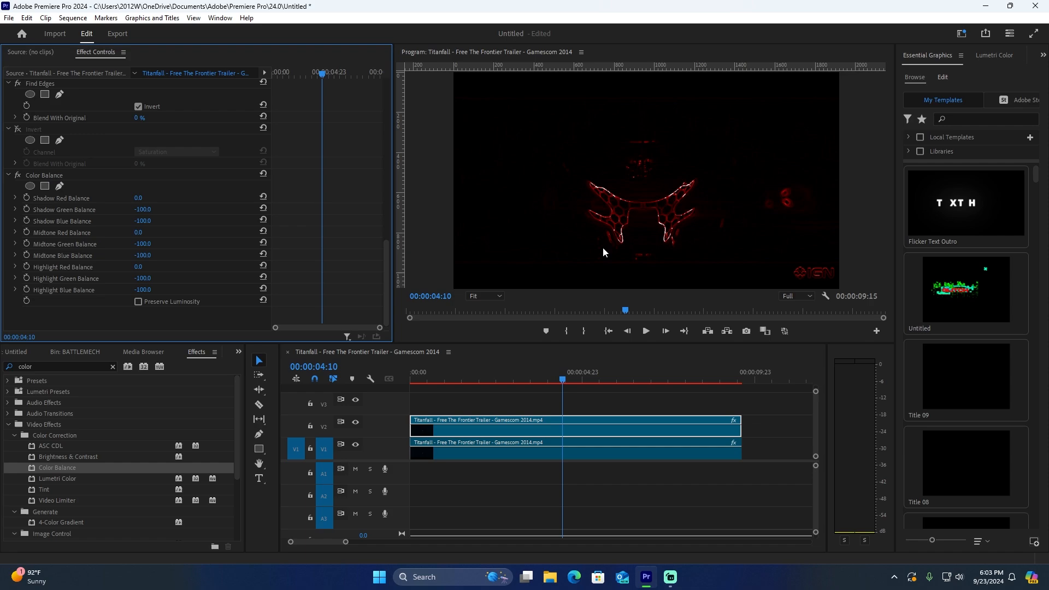
- Turn the Invert effect back on for the V2 clip and disable its Color Balance effect
scroll(609, 222, "up", 5)
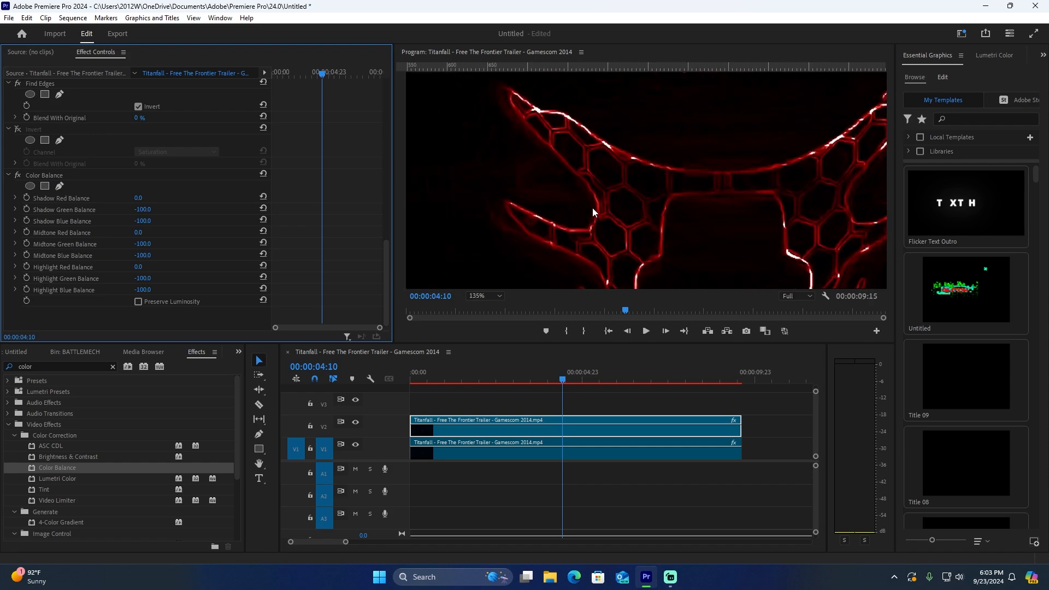
scroll(594, 212, "up", 2)
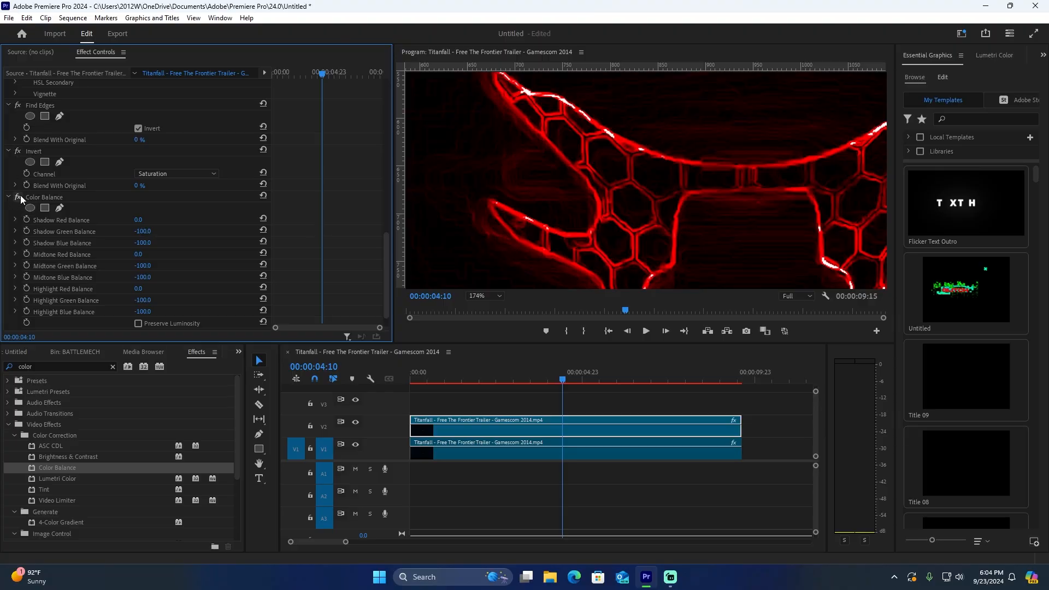
left_click(18, 197)
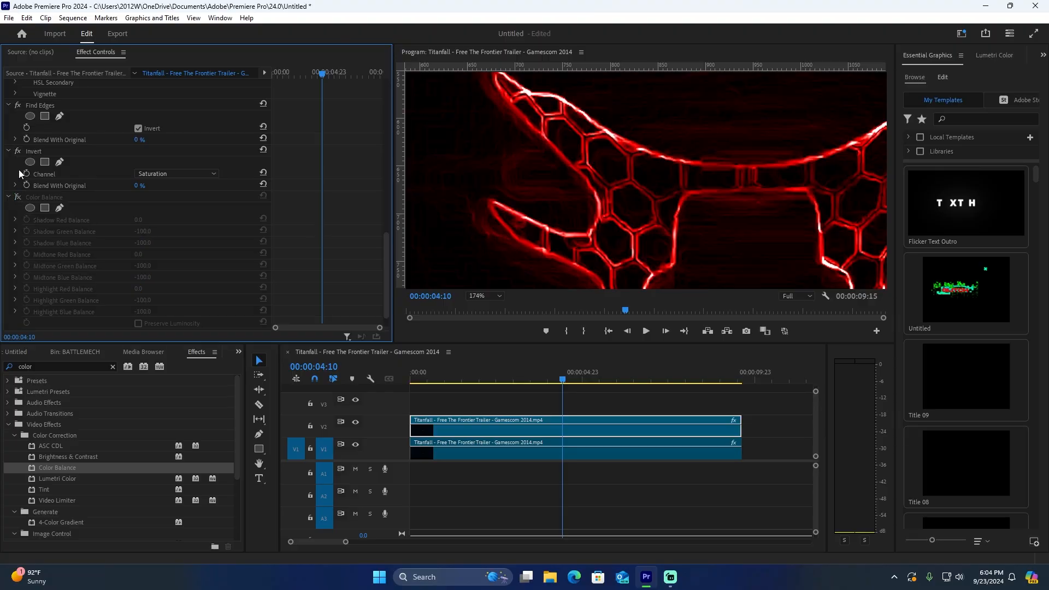
- Set the V2 clip's blend mode to Lighten and play through the result from the sequence start
left_click(374, 509)
key("Home")
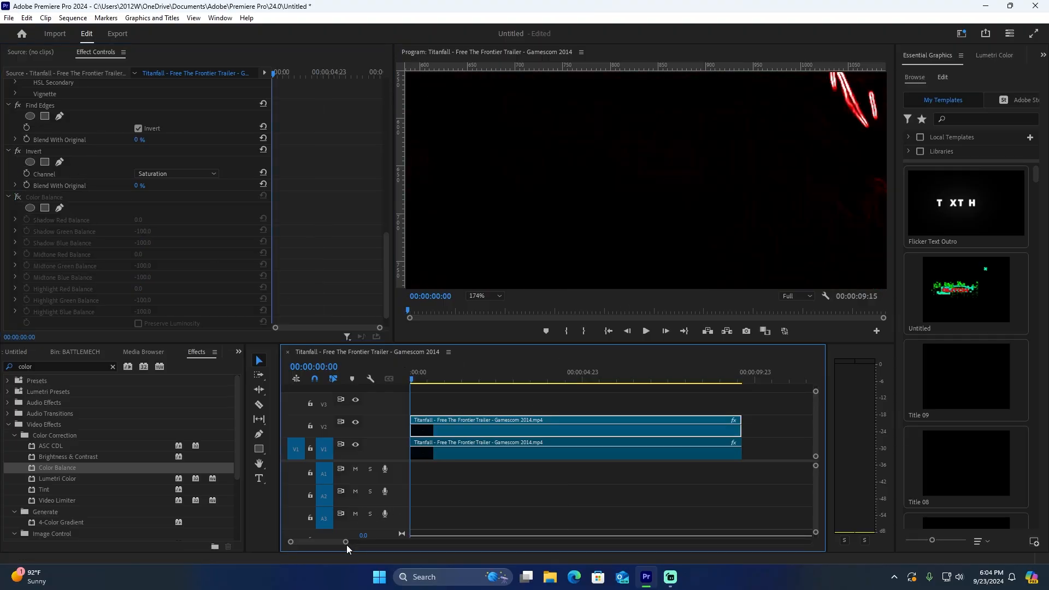
left_click(485, 296)
left_click(481, 306)
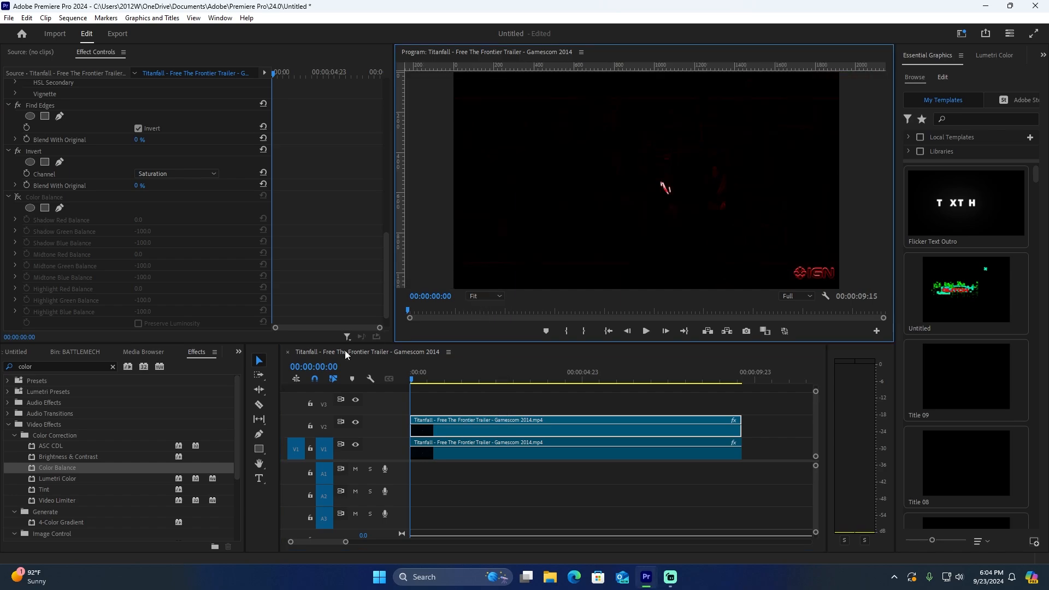
scroll(120, 180, "up", 8)
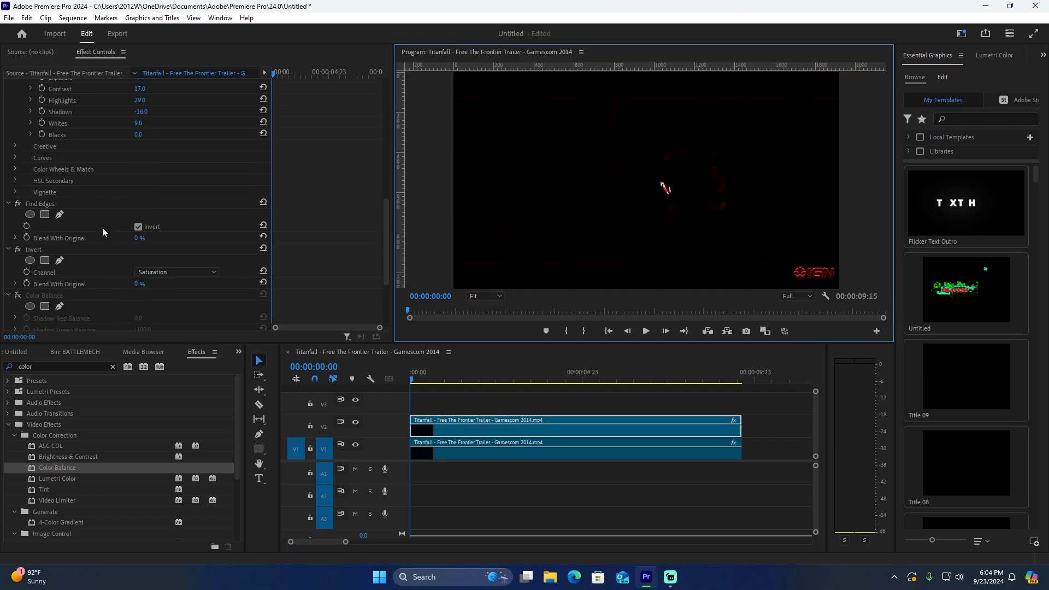
scroll(104, 235, "up", 5)
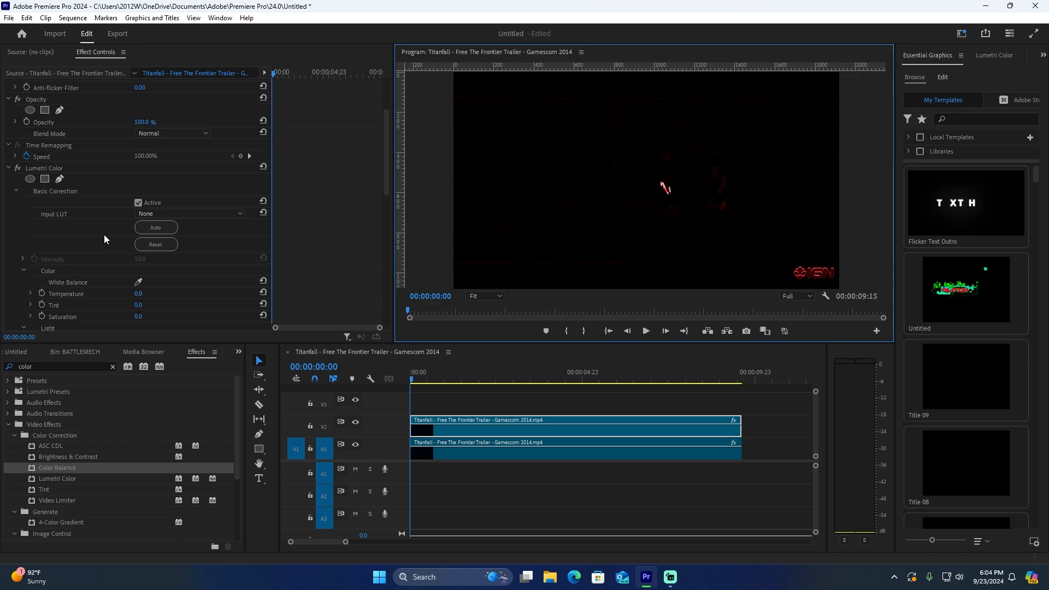
scroll(102, 201, "up", 2)
left_click(172, 177)
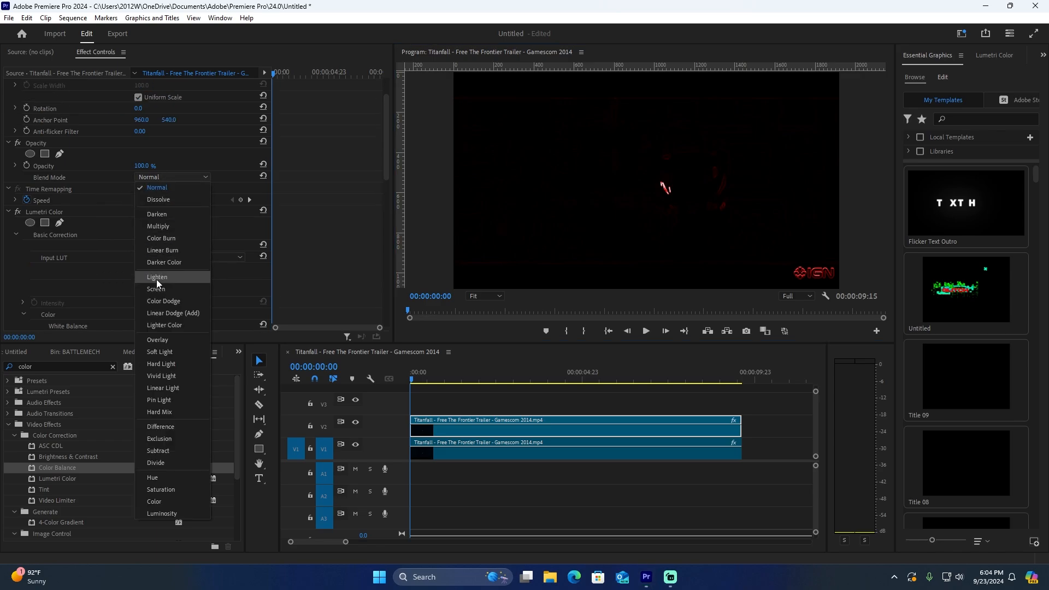
left_click(156, 278)
key("space")
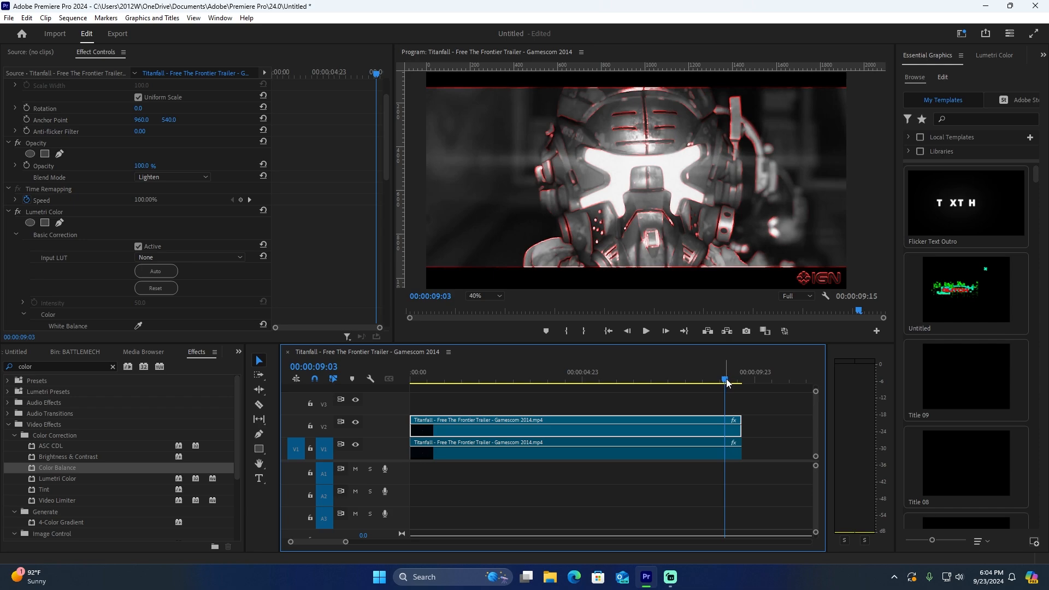
left_click_drag(727, 383, 501, 402)
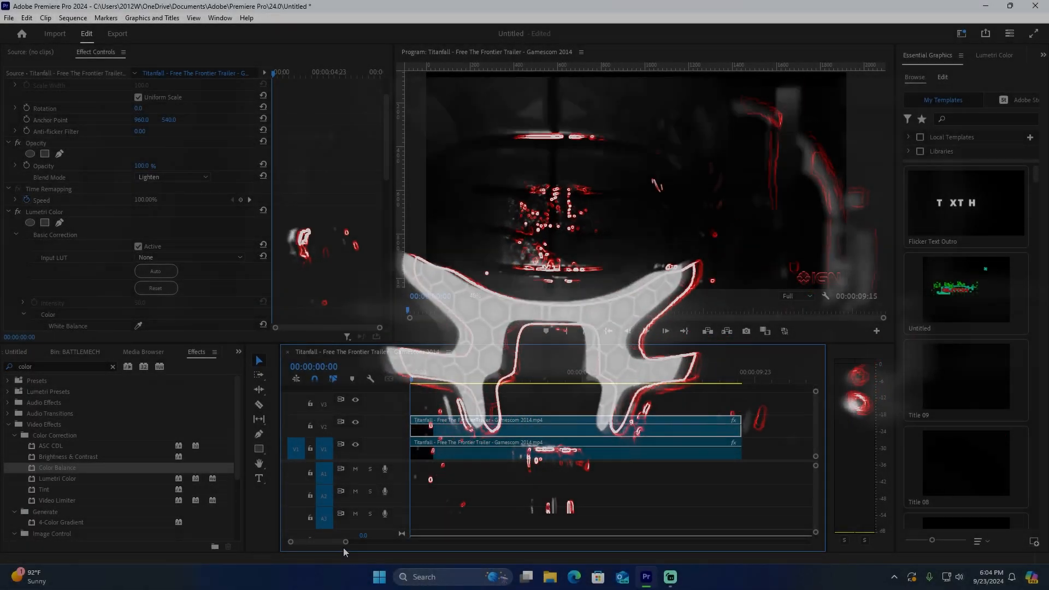
- Cut the V2 clip at 00:00:00:02 and move the remaining part to the sequence start, overwriting the first two frames
mouse_move(344, 548)
left_mouse_down()
mouse_move(360, 541)
mouse_move(326, 546)
left_mouse_up()
key("Right")
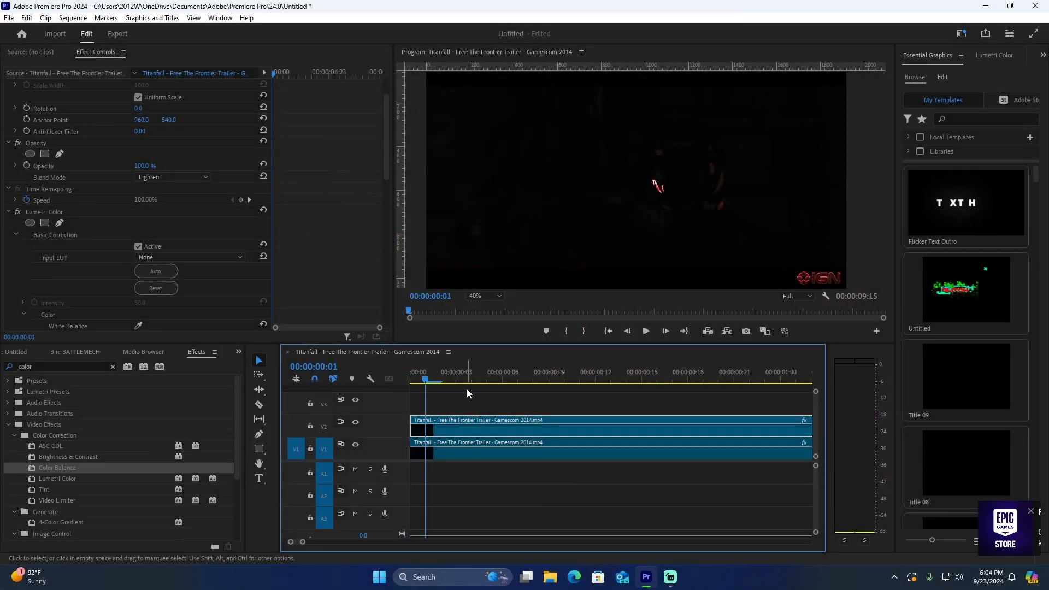
key("Right")
left_click(259, 405)
left_click(441, 424)
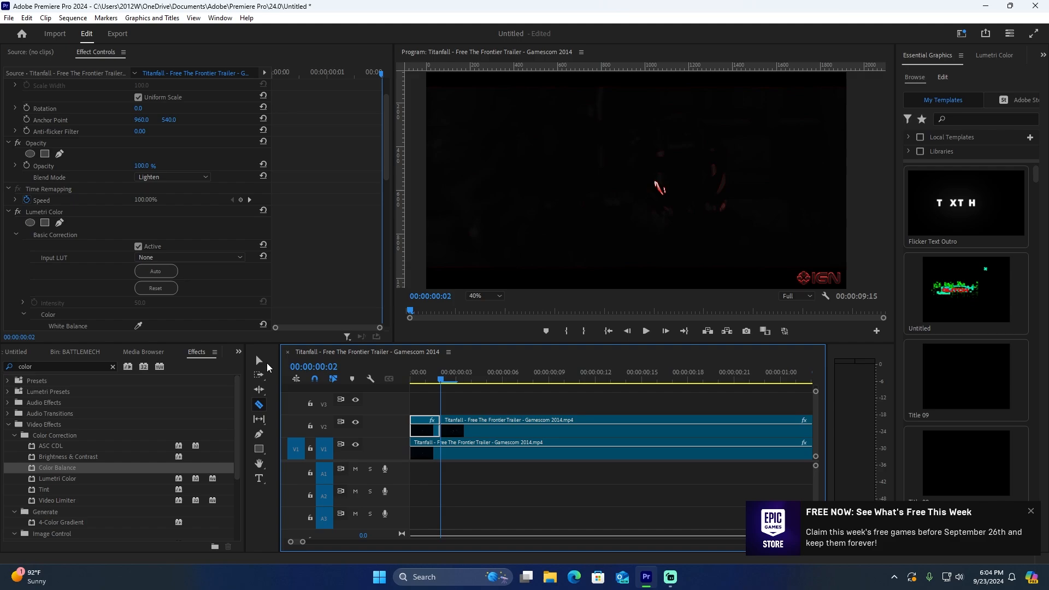
left_click(259, 360)
left_click_drag(460, 432, 433, 434)
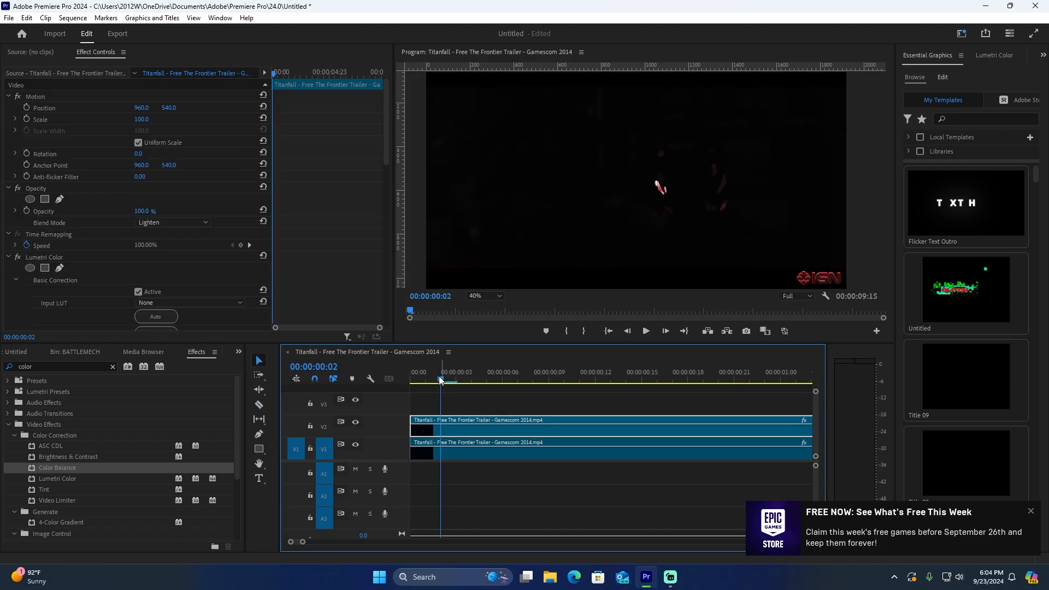
- Play the sequence from the start up to 00:00:04:18 to review the offset edges against the clip below
left_click_drag(442, 382, 383, 409)
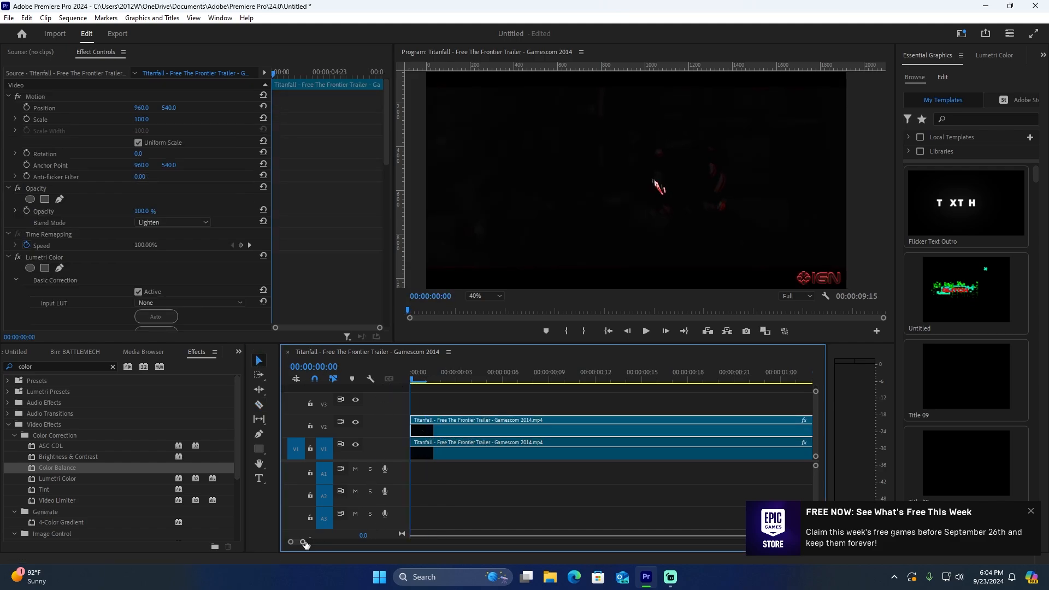
key("space")
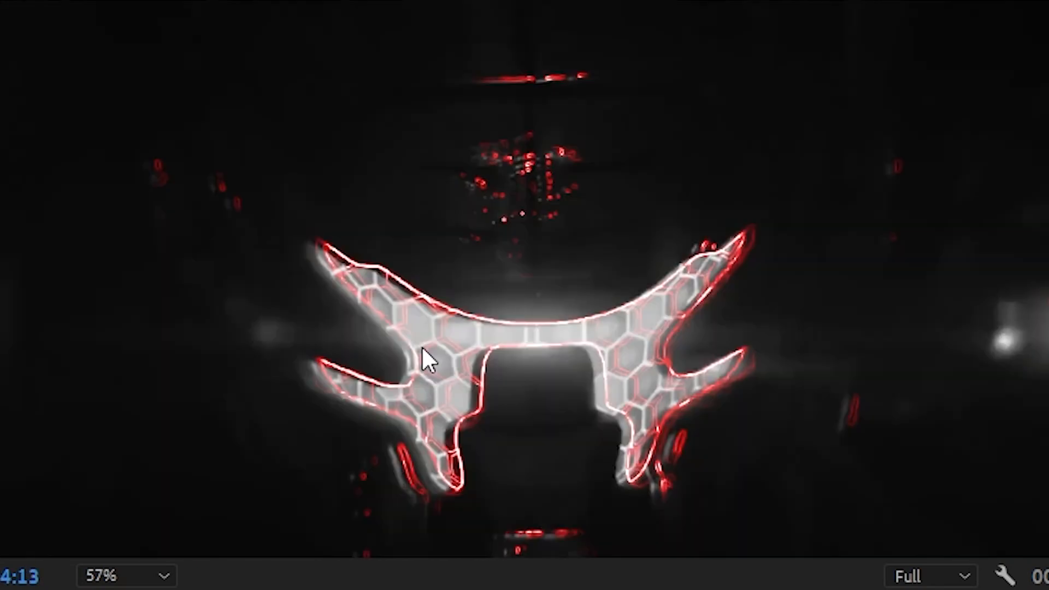
scroll(451, 352, "down", 2)
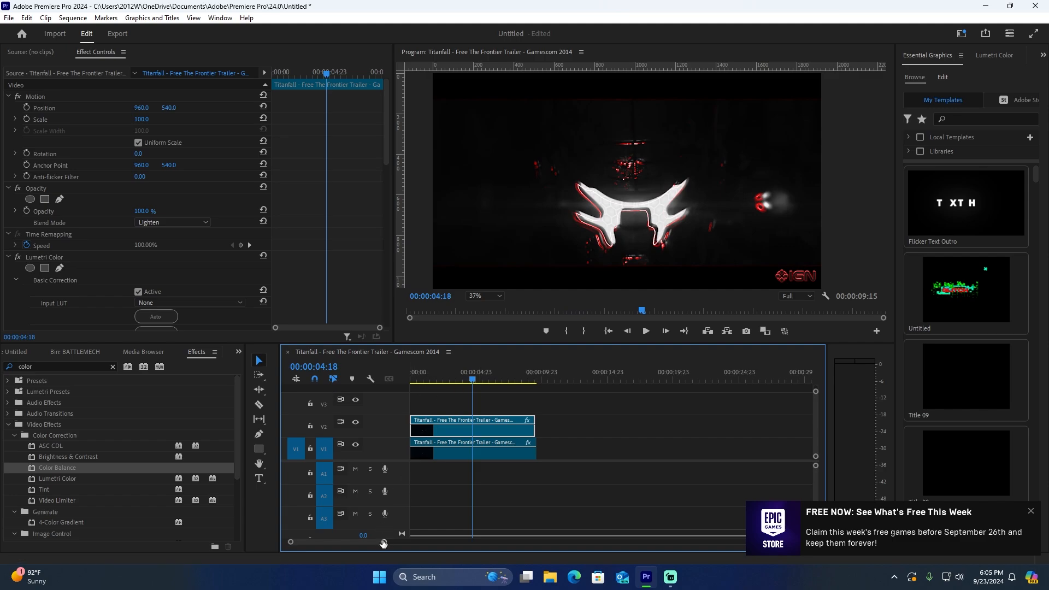
left_click_drag(384, 542, 372, 554)
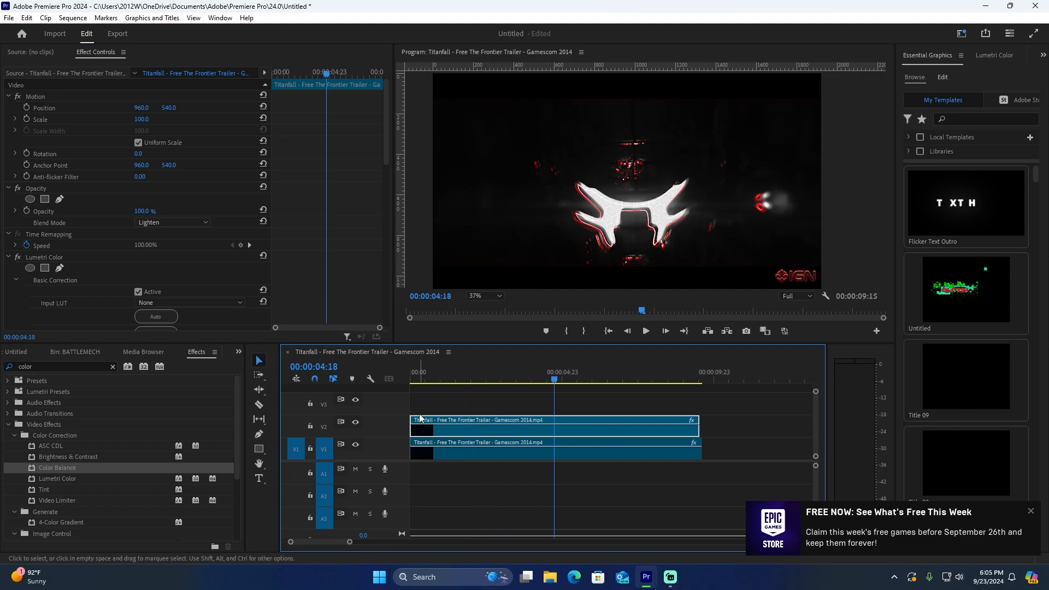
left_click(482, 411)
left_click(471, 429)
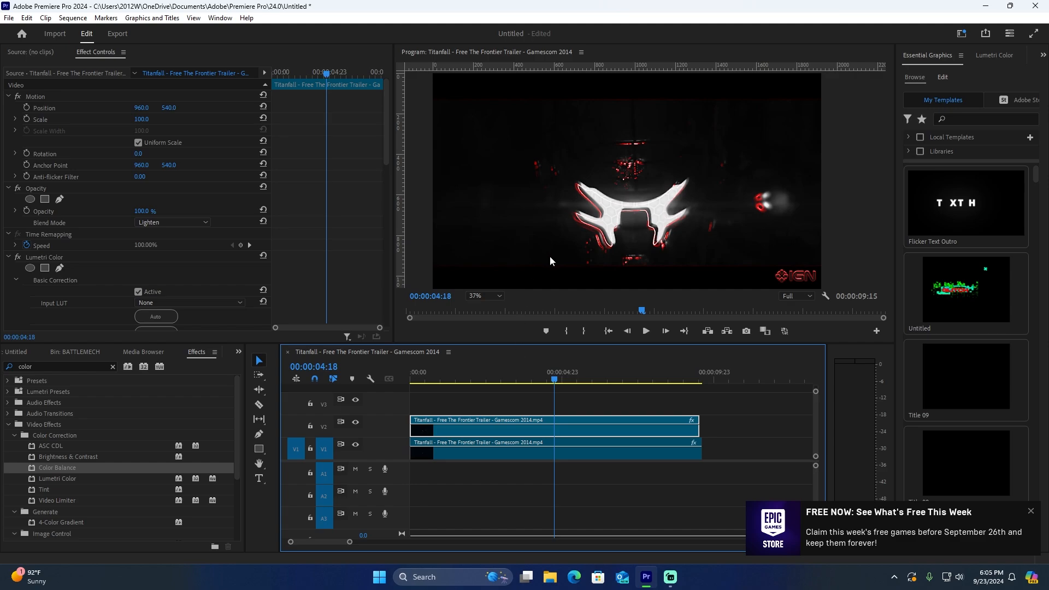
- Examine the offset edges at 00:00:04:15 and up close at 00:00:04:09, and replay the sequence from the start to 00:00:03:00
key("Left")
key("Left")
key("Left")
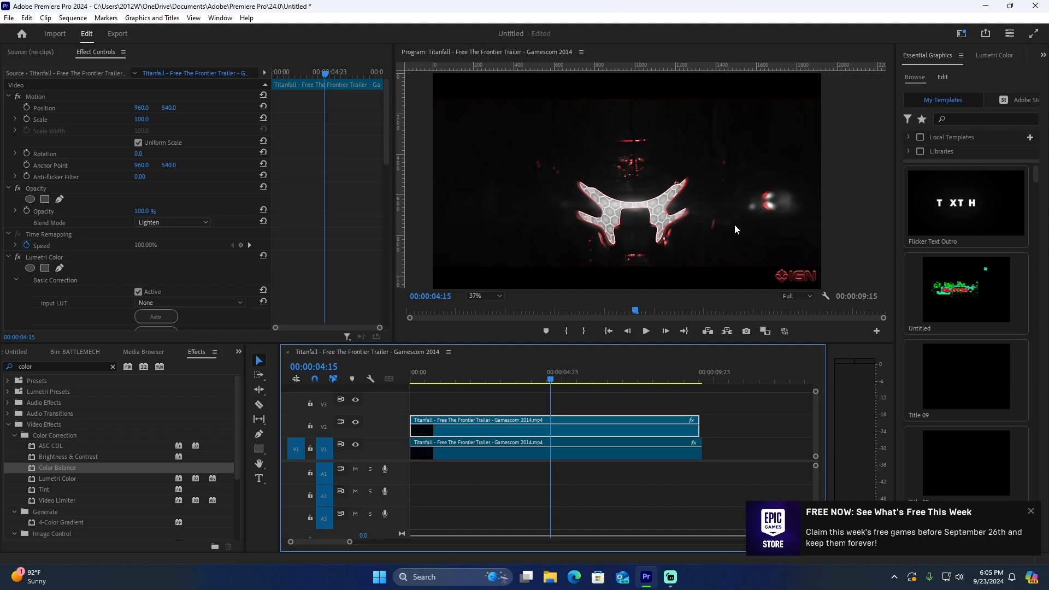
left_click_drag(554, 381, 546, 409)
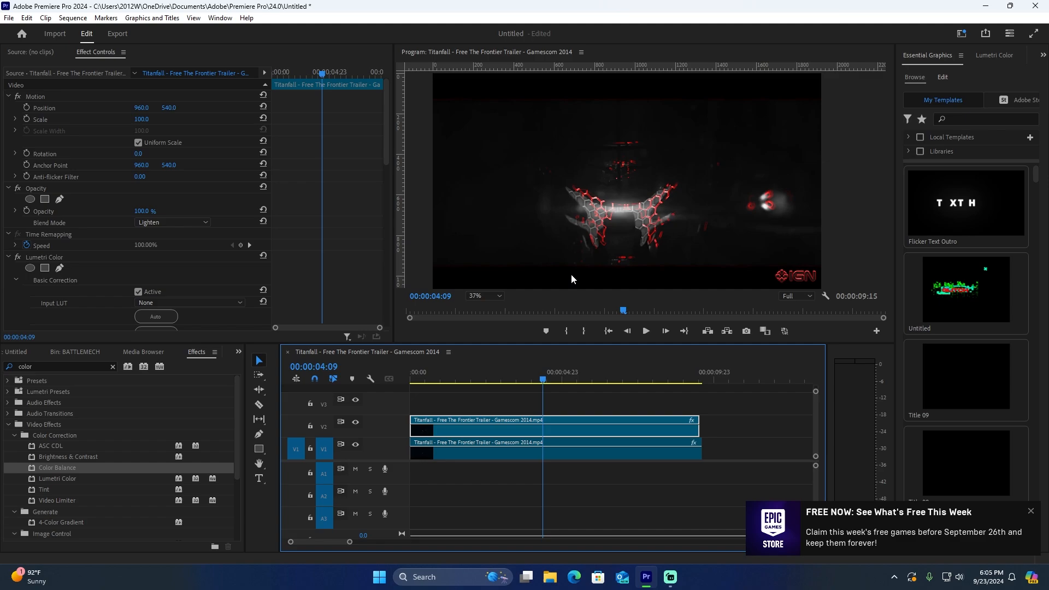
scroll(579, 221, "up", 5)
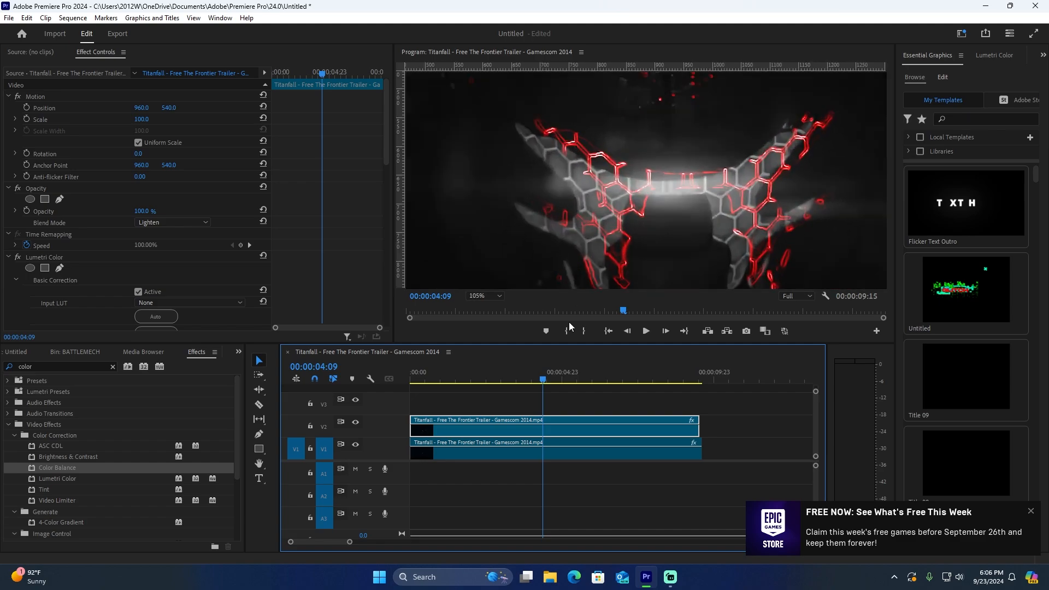
scroll(578, 197, "down", 5)
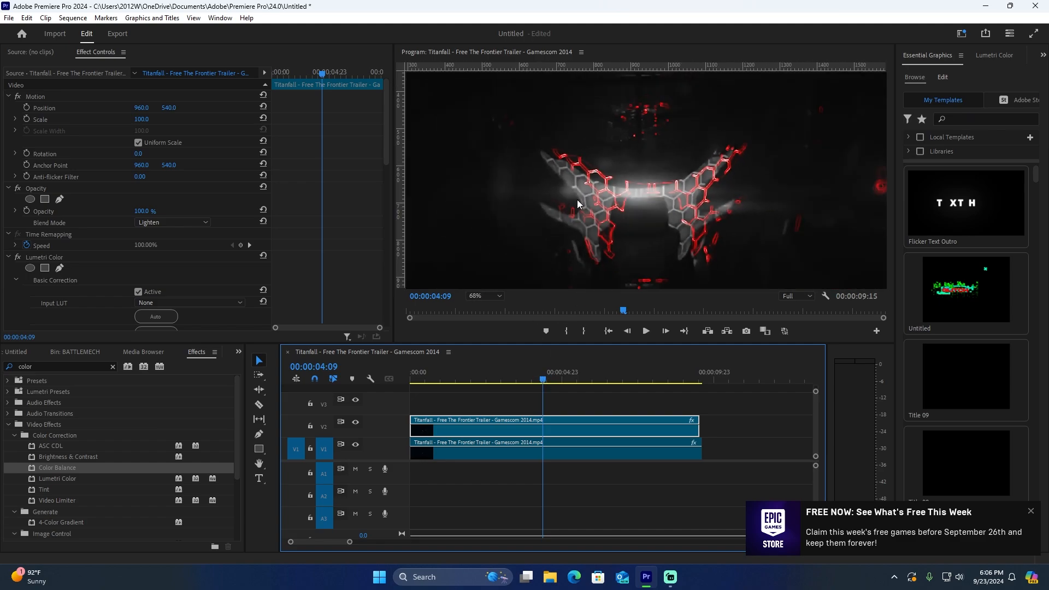
left_click_drag(542, 374, 376, 389)
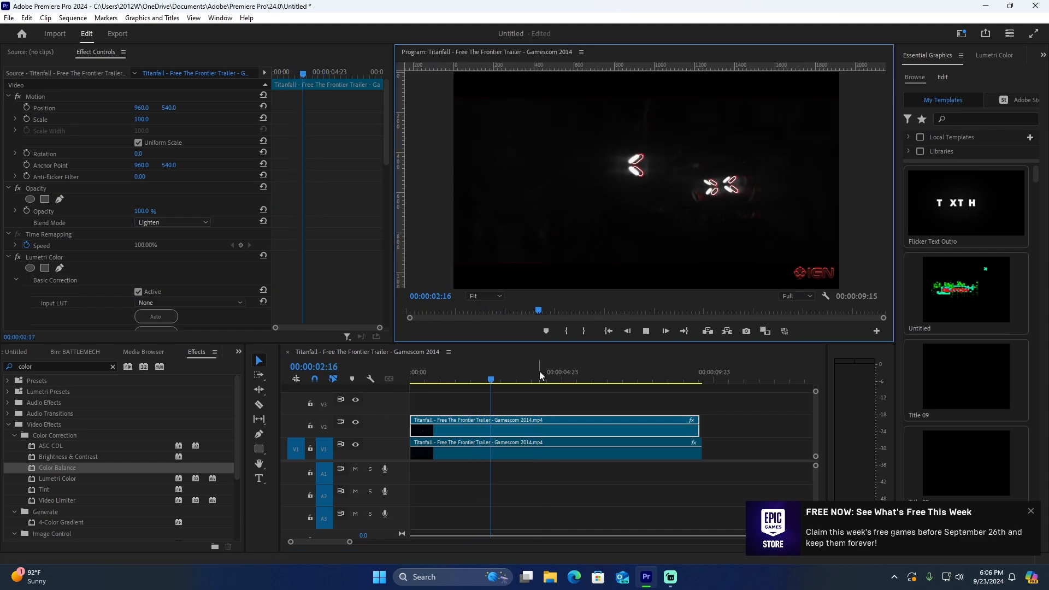
key("space")
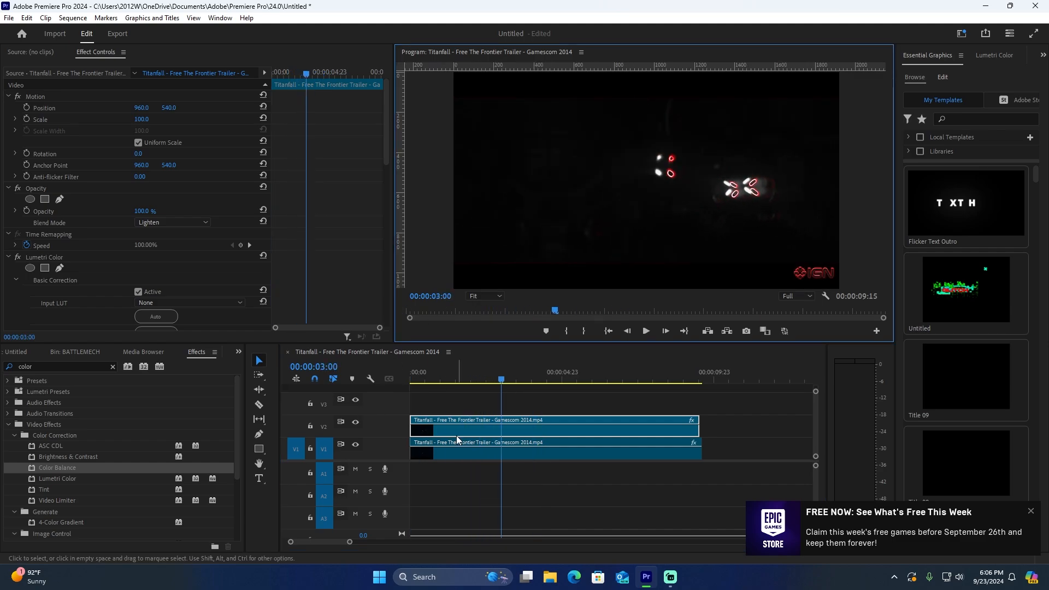
- Delete the Titanfall clip on V2
left_click(459, 430)
key("Delete")
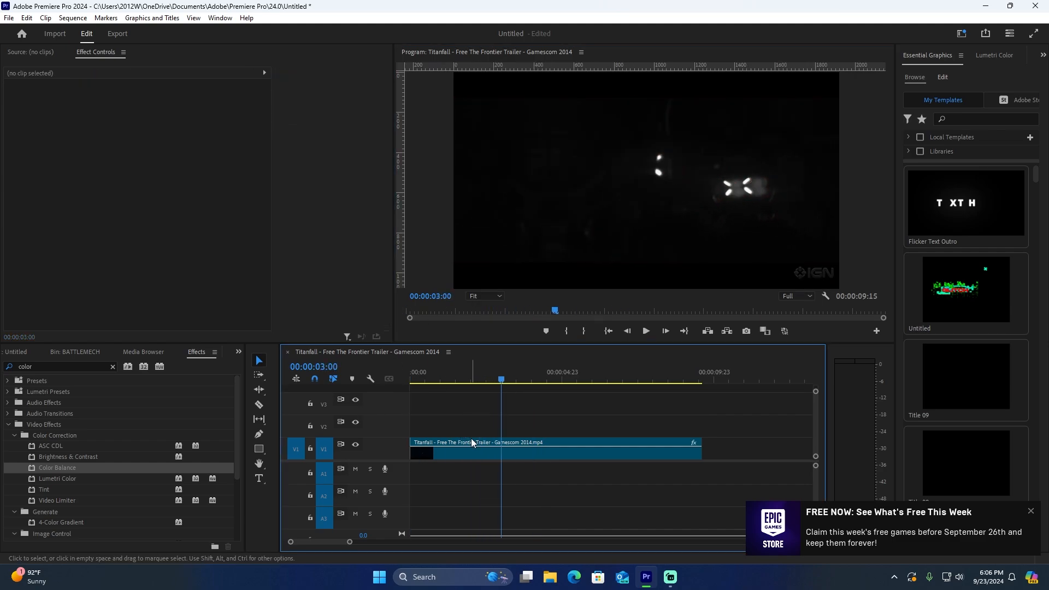
- Apply the video Invert effect to the Titanfall clip on V1 and set its channel to Saturation
left_click(474, 455)
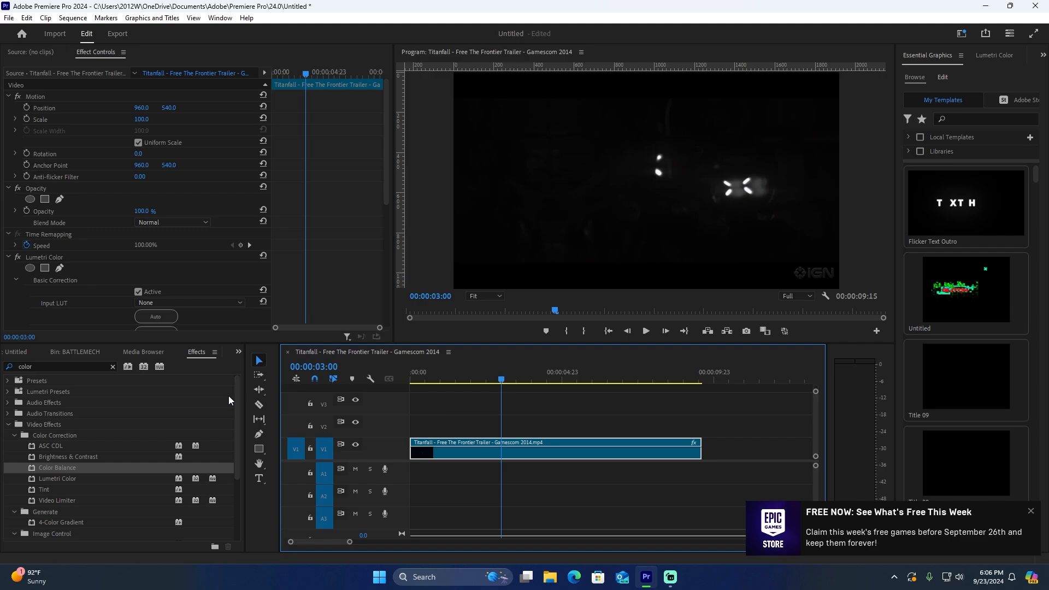
double_click(48, 366)
type("invert")
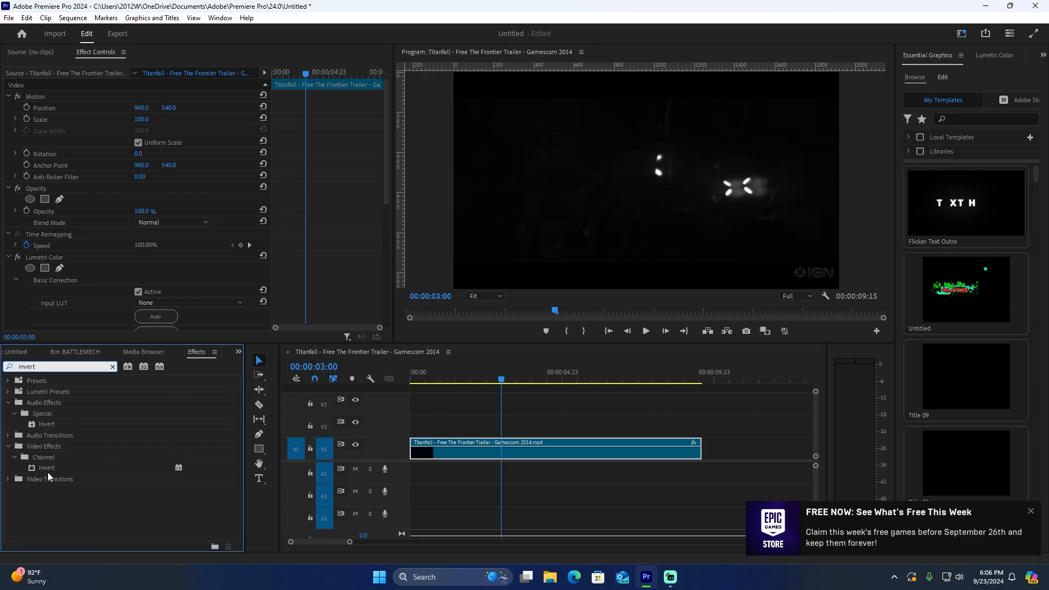
mouse_move(48, 469)
left_mouse_down()
mouse_move(527, 487)
mouse_move(538, 455)
left_mouse_up()
scroll(171, 223, "down", 6)
scroll(119, 246, "down", 10)
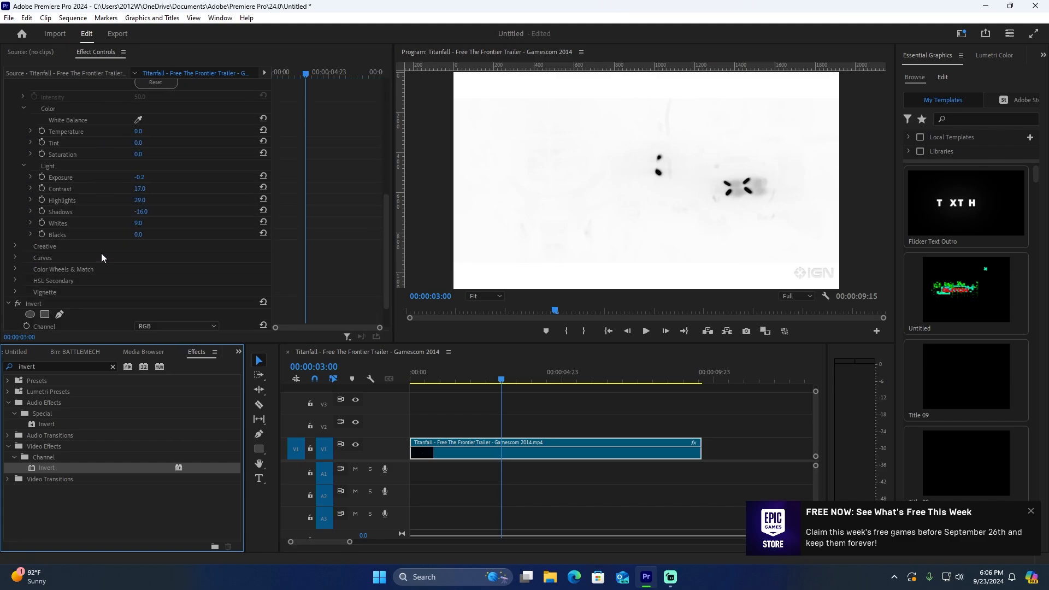
left_click(164, 290)
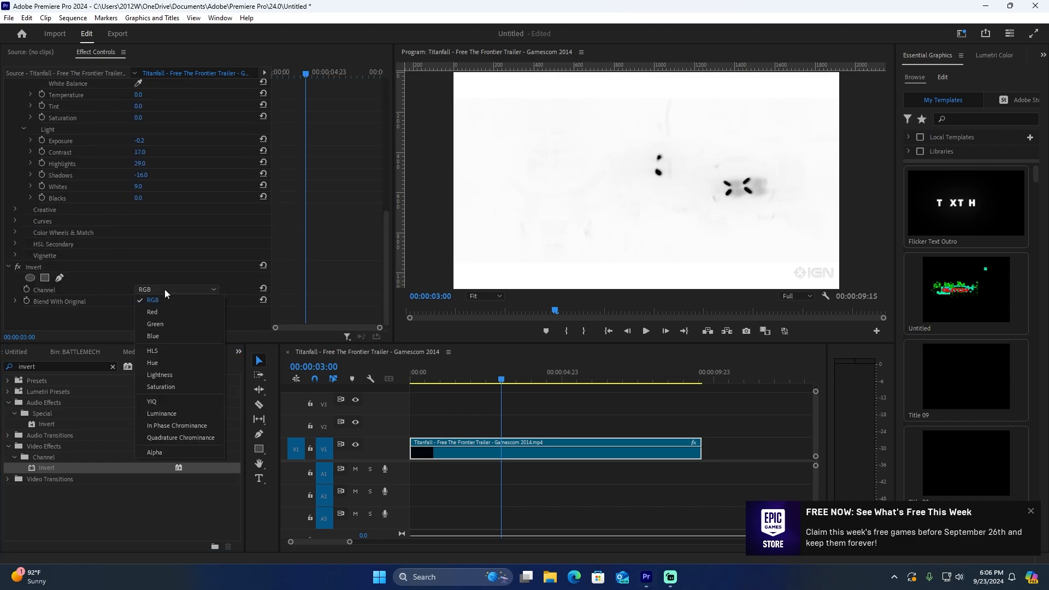
left_click(159, 386)
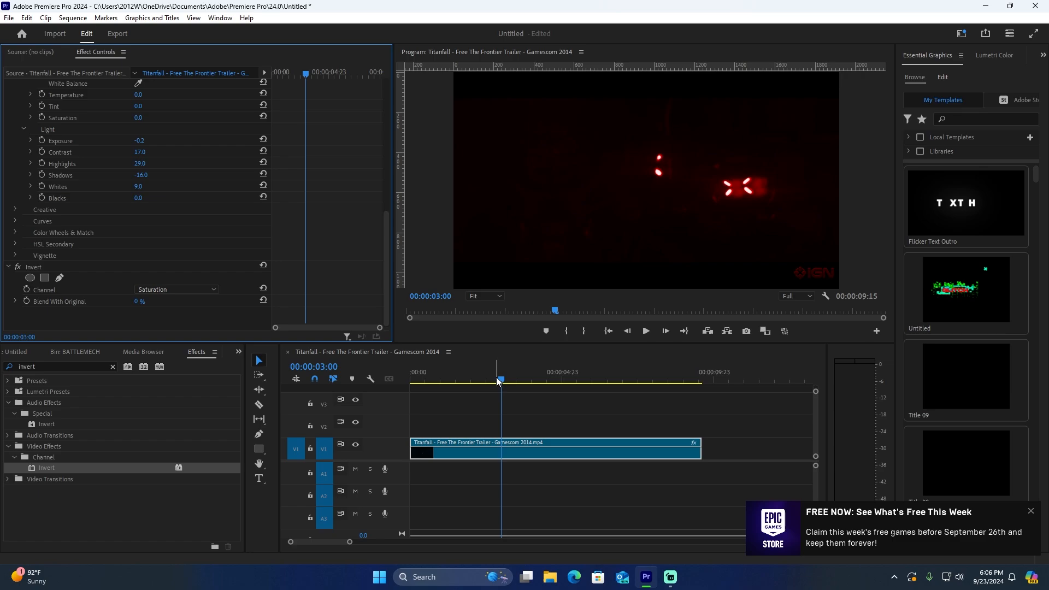
- At 00:00:05:22, set the V1 clip's Lumetri contrast to -5, highlights to 40, shadows to 0 and whites to 25
left_click_drag(497, 377, 589, 389)
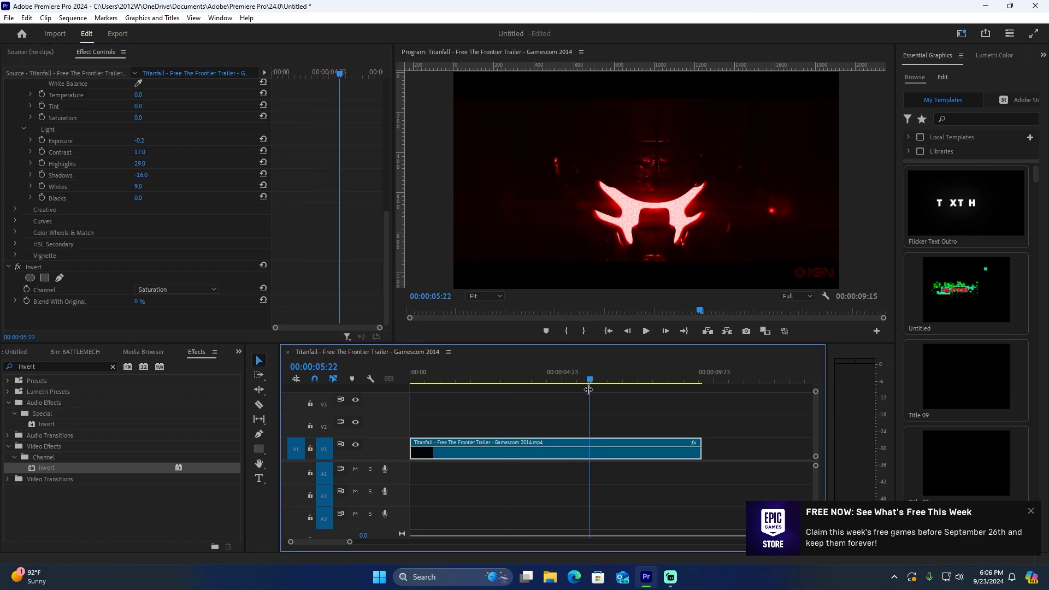
scroll(100, 253, "up", 8)
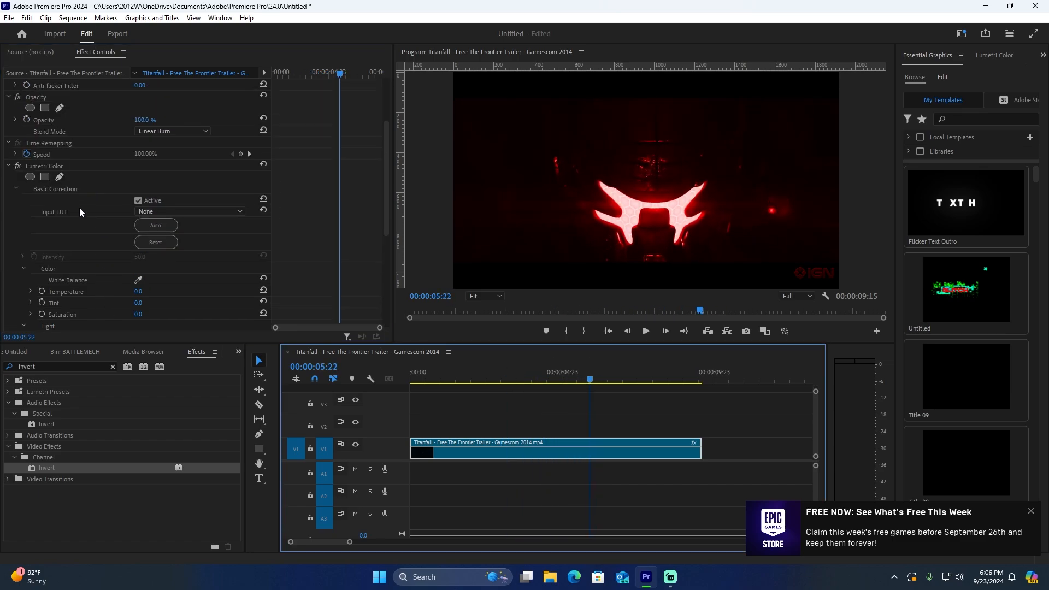
scroll(87, 235, "down", 5)
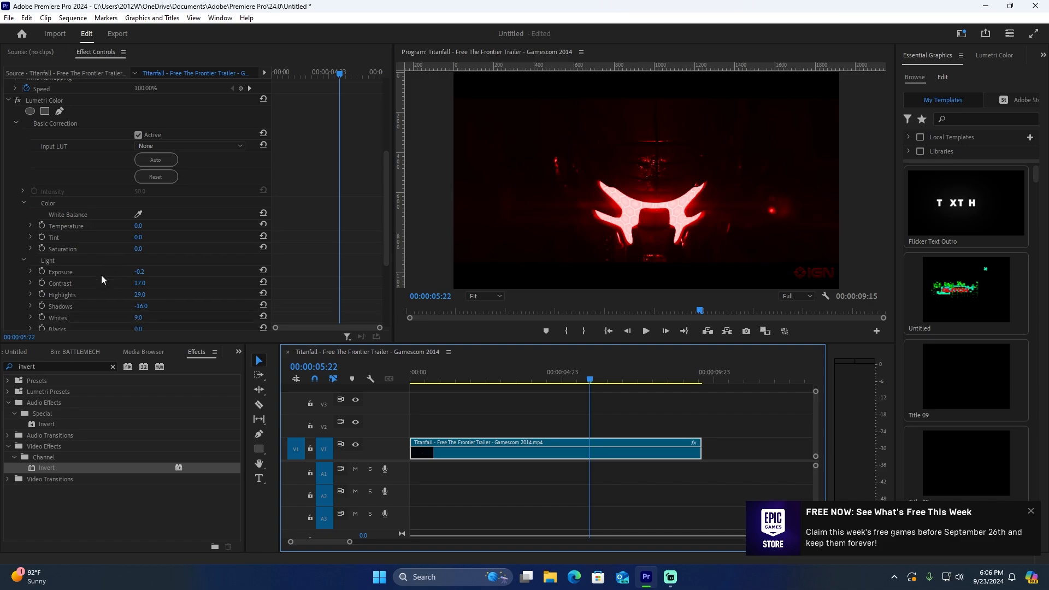
left_click(137, 261)
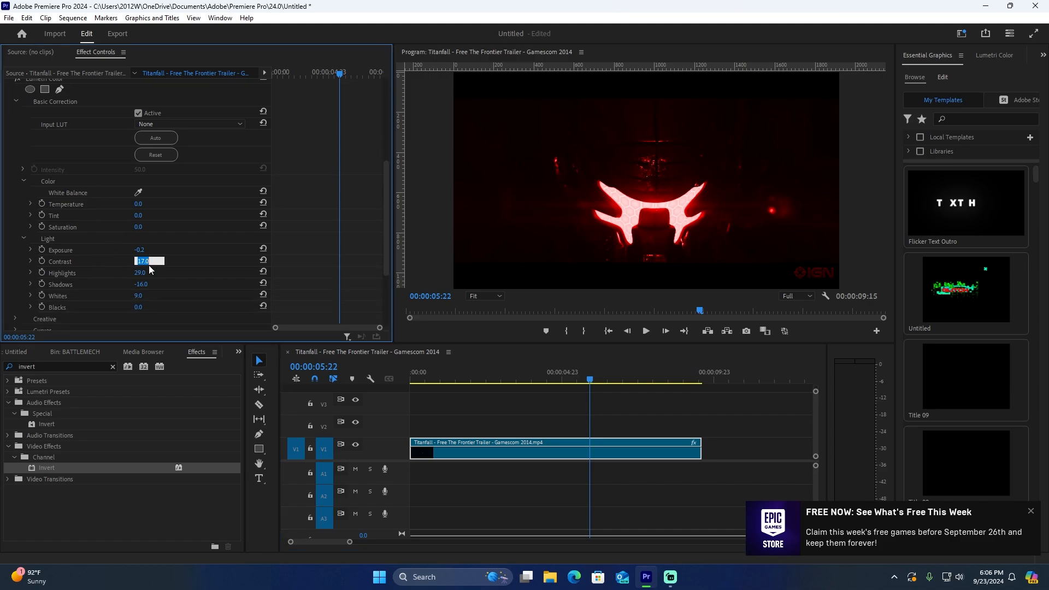
type("-5")
key("Return")
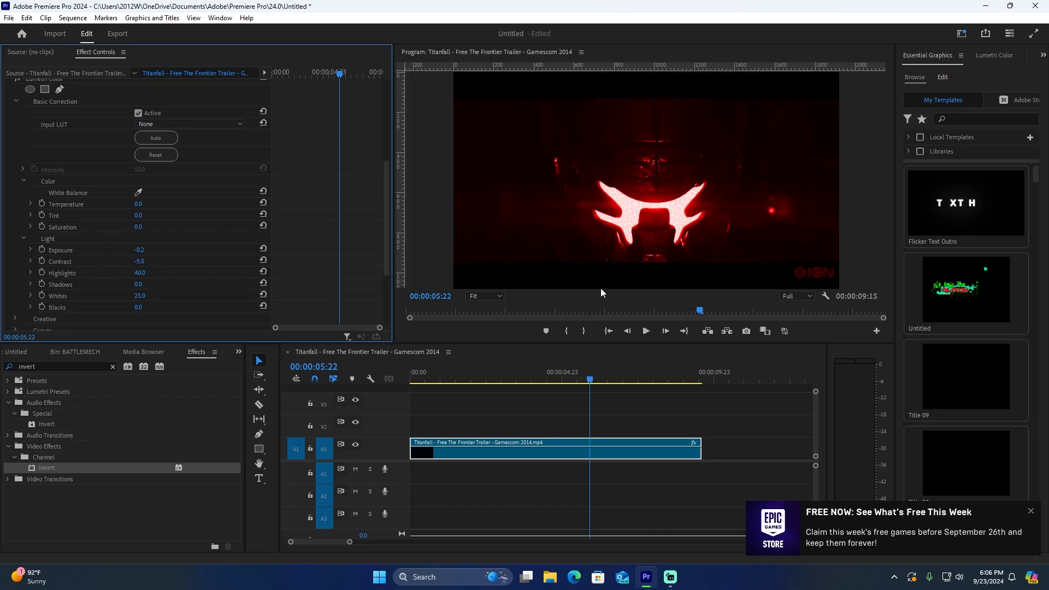
- Paste a copy of the red-tinted clip and place it on V2 at the sequence start, directly above the V1 clip
left_click_drag(585, 379, 367, 386)
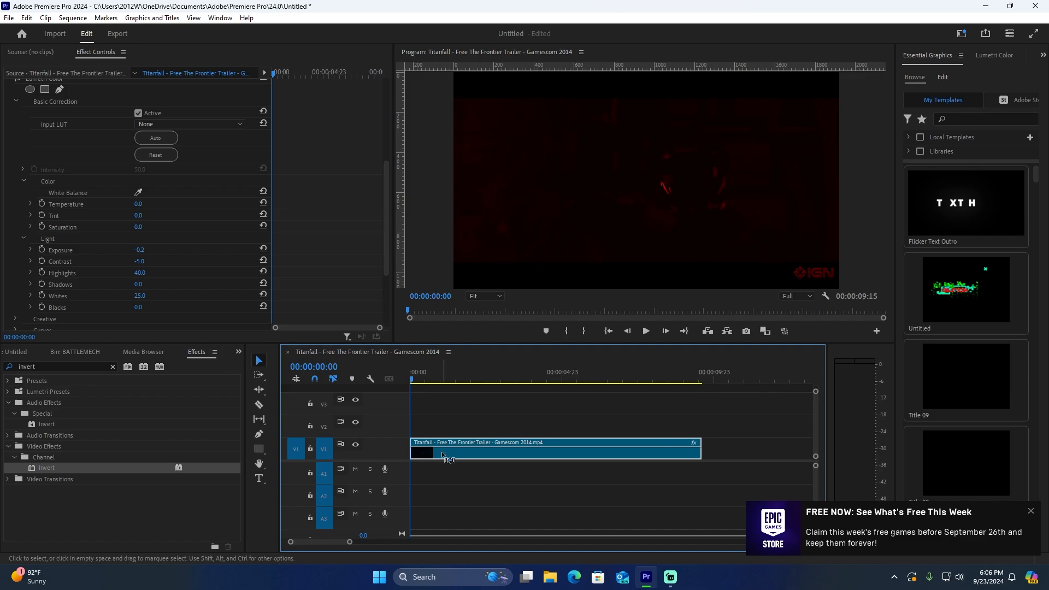
left_click(711, 377)
key("ctrl+v")
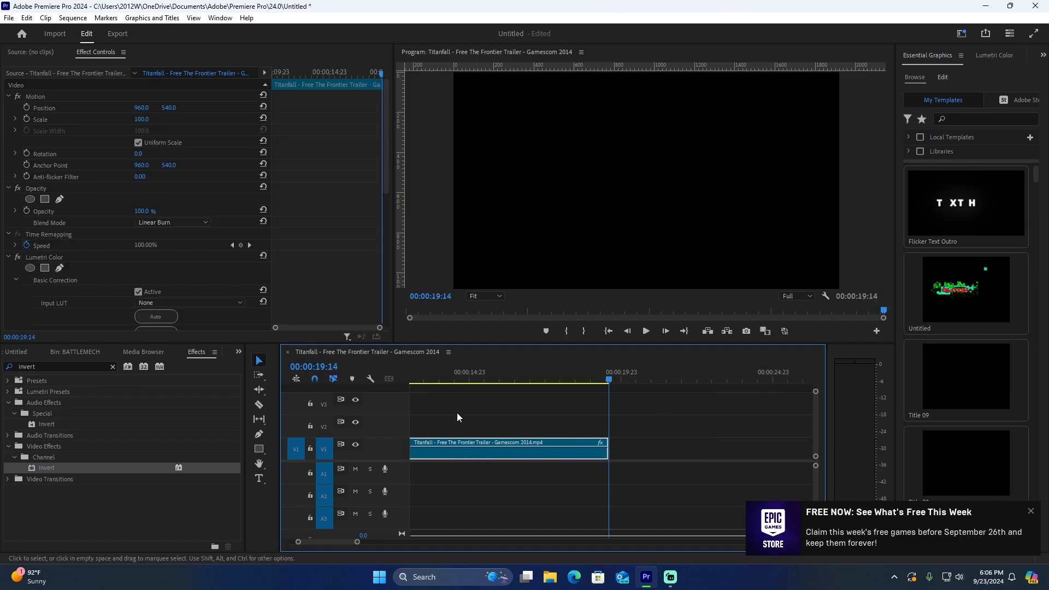
left_click_drag(438, 378, 248, 396)
left_click_drag(743, 451, 439, 426)
- Go to 00:00:02:23 and turn off the Invert effect on the V2 clip
left_click(500, 375)
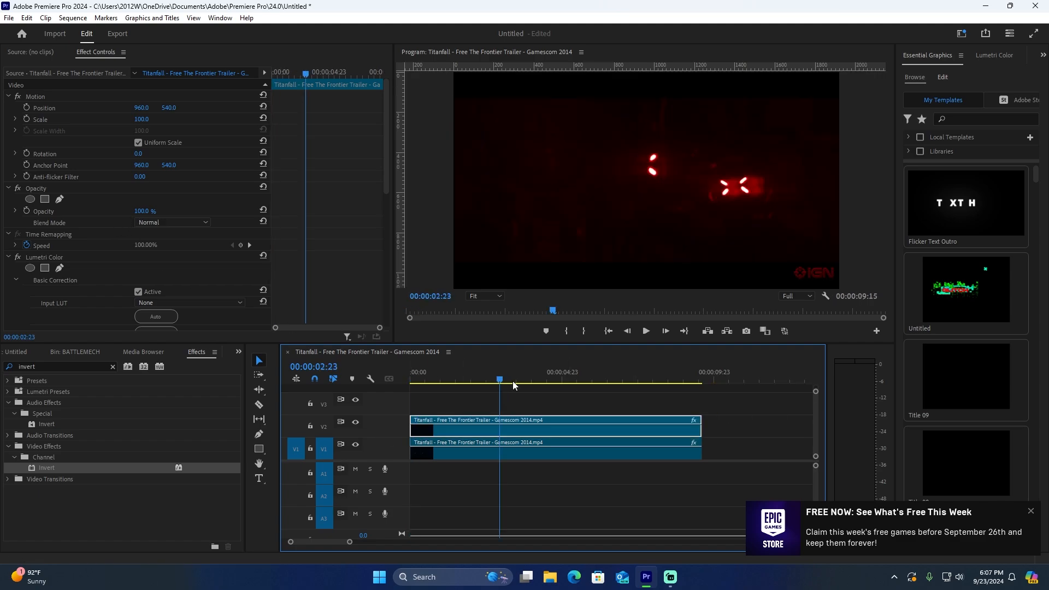
scroll(89, 212, "down", 6)
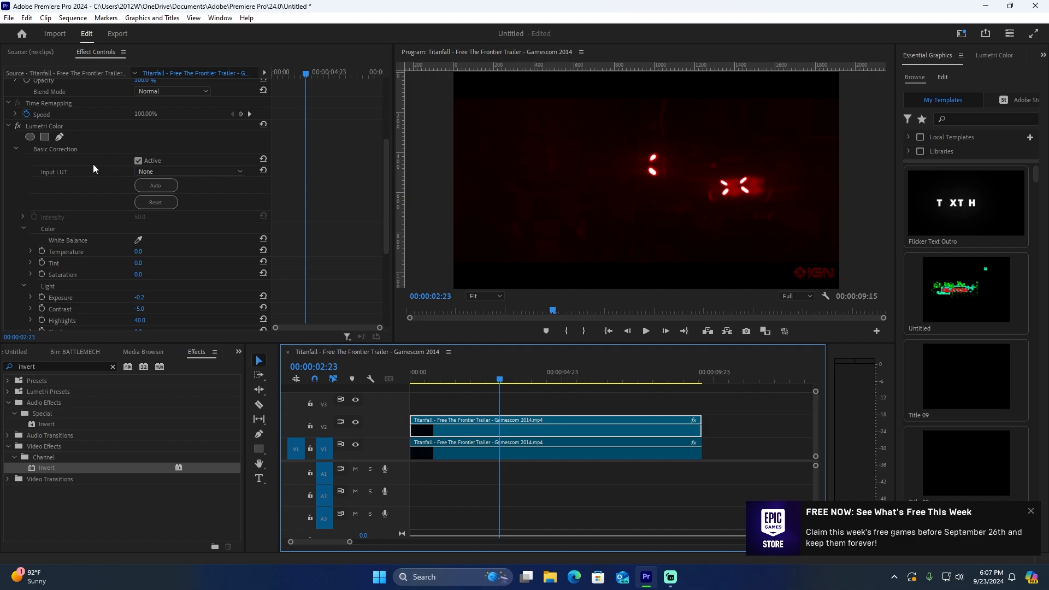
scroll(99, 175, "down", 2)
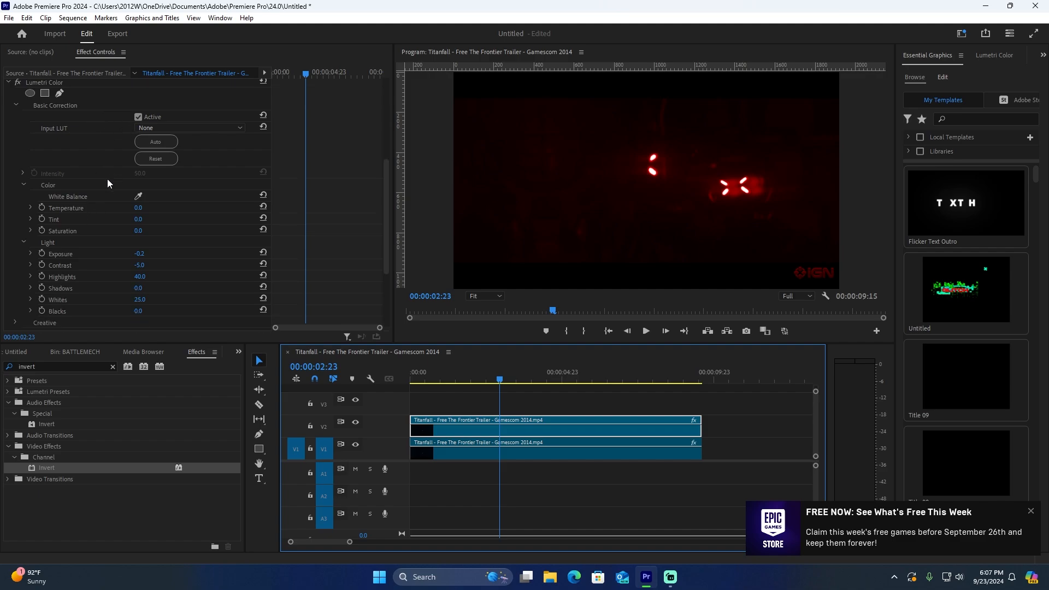
left_click(135, 224)
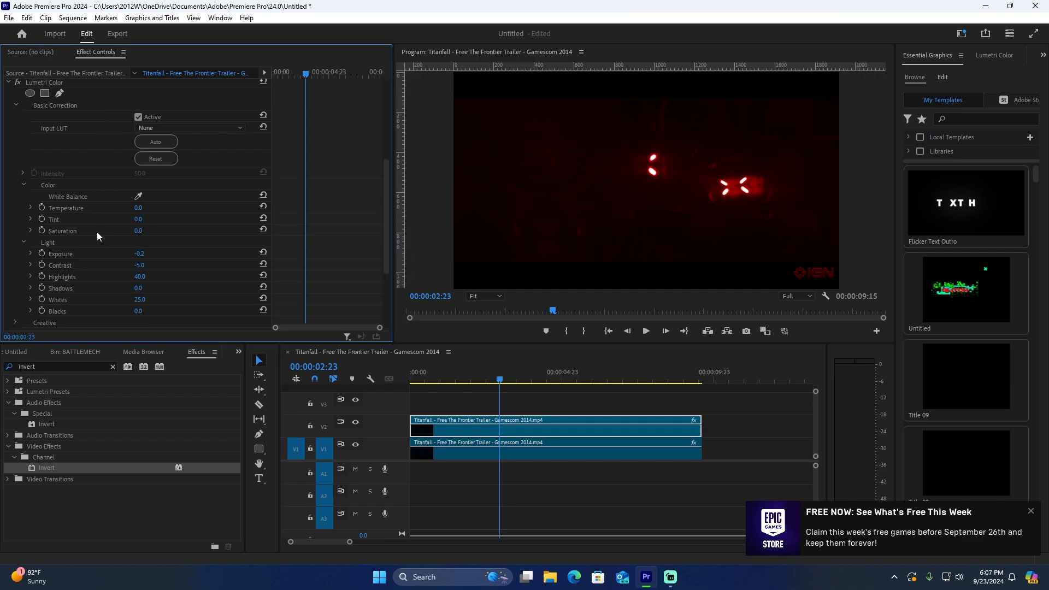
scroll(97, 231, "down", 5)
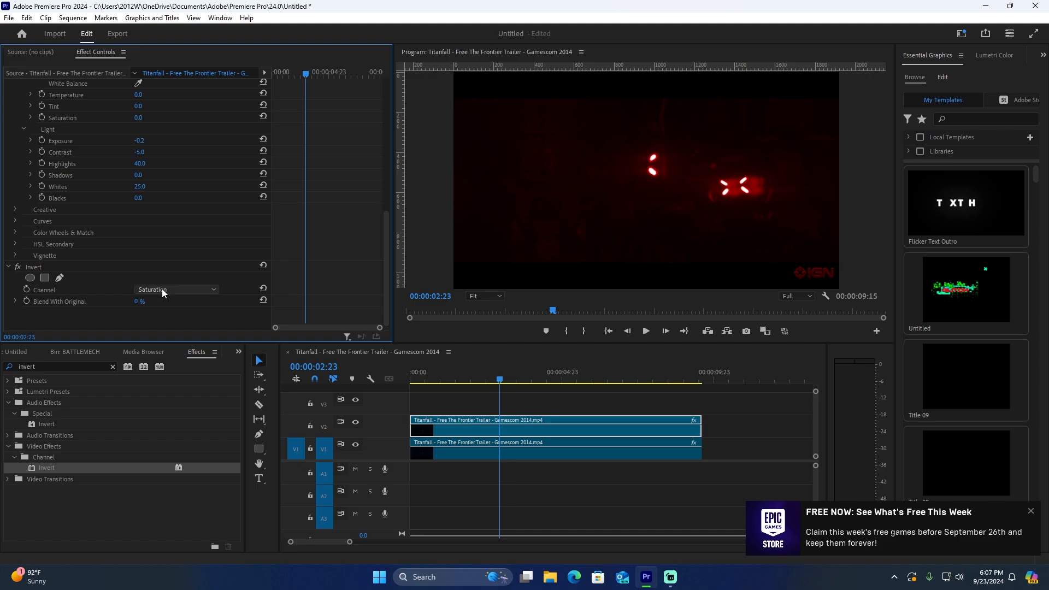
left_click(17, 267)
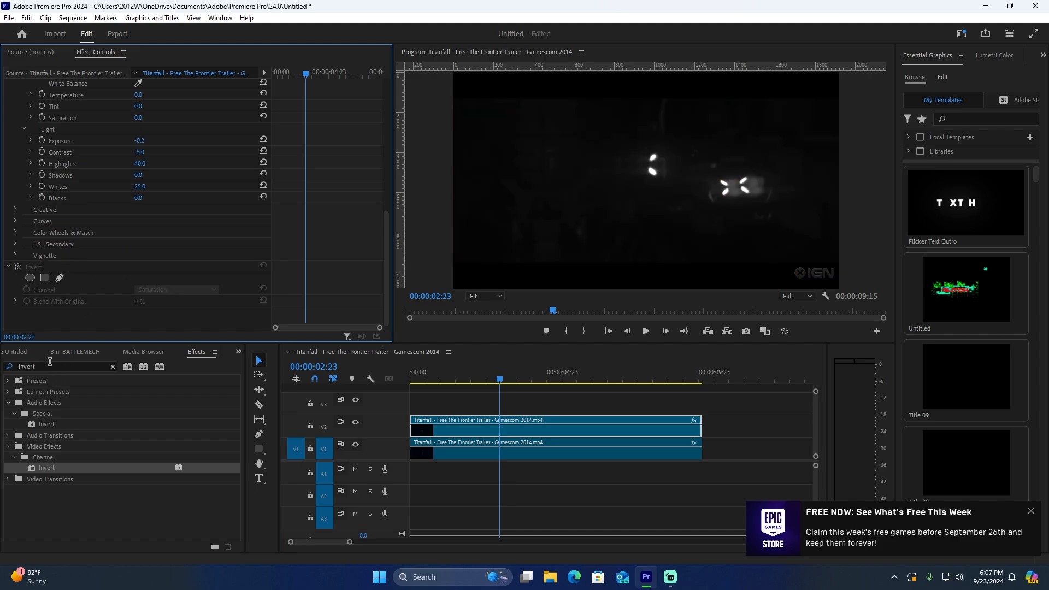
- Apply Find Edges to the V2 clip with its Invert option enabled, and scrub ahead to check the edges
left_click(10, 368)
type("find")
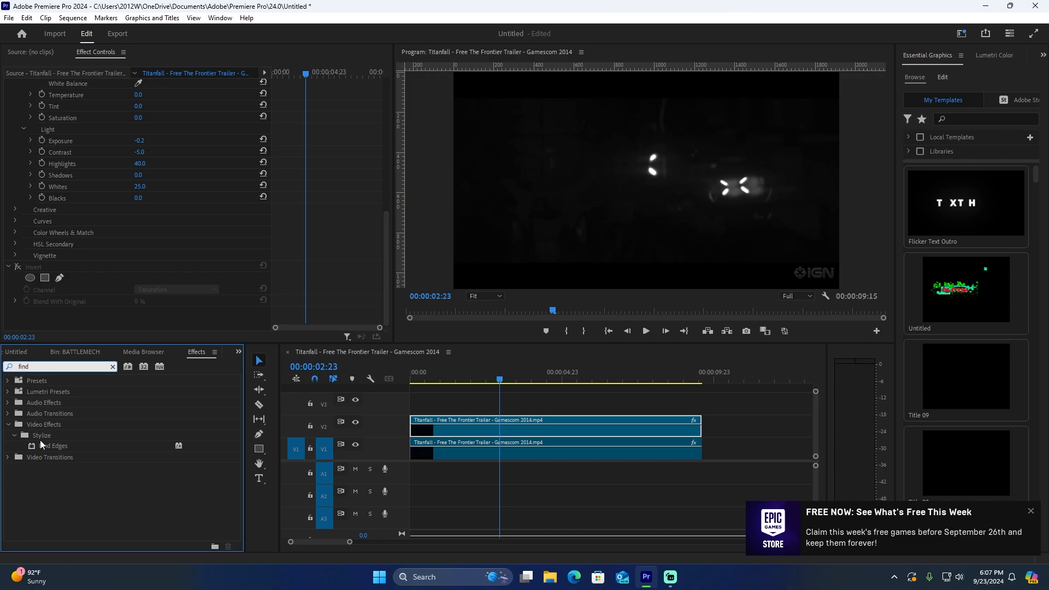
left_click_drag(41, 444, 454, 428)
left_click(138, 290)
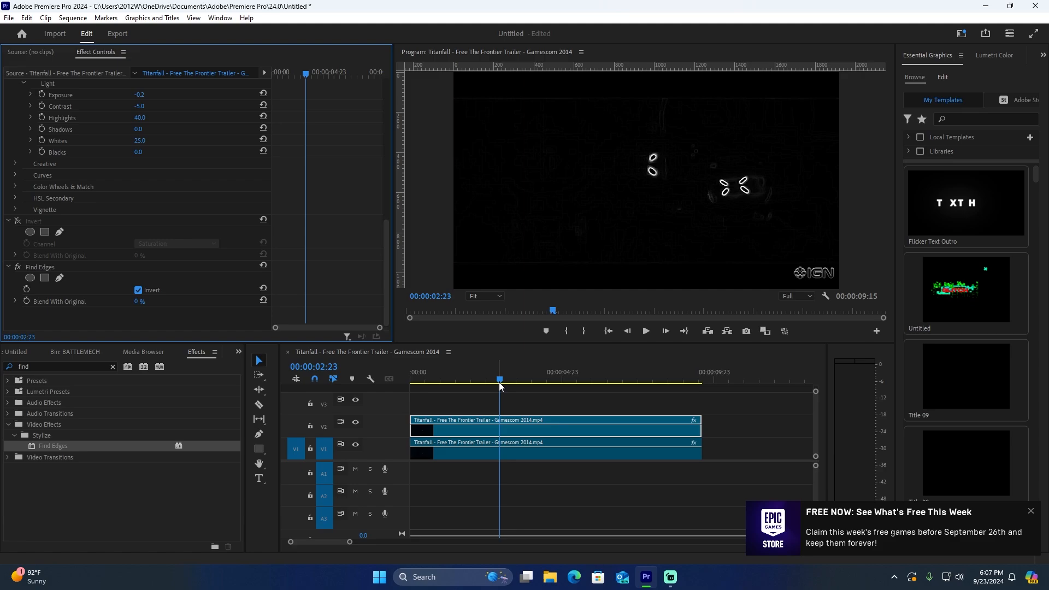
left_click_drag(499, 383, 562, 389)
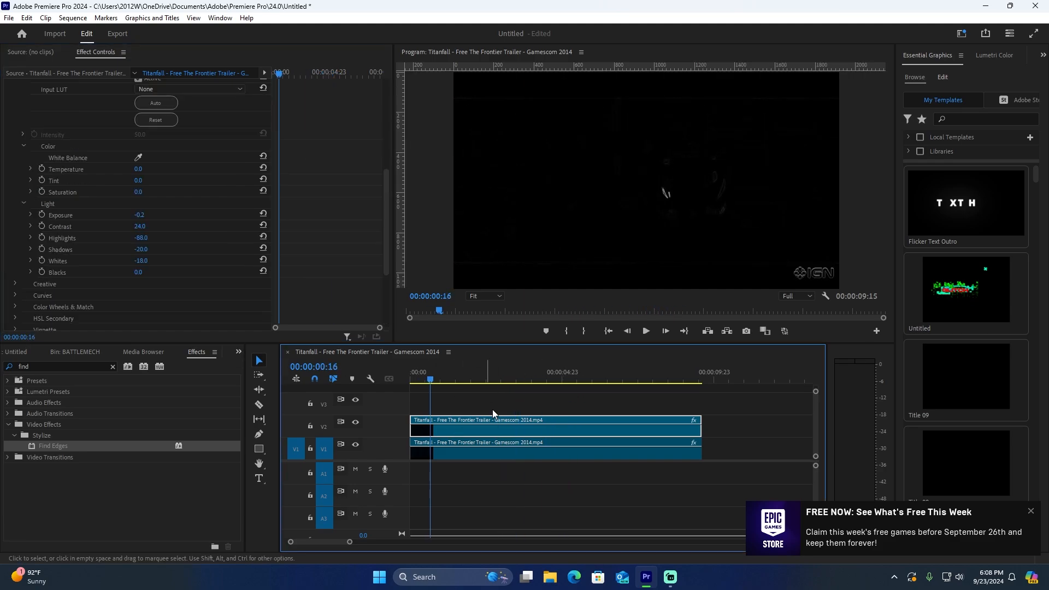
- Set the V2 clip's blend mode to Lighten and play the sequence up to 00:00:06:19
left_click(482, 409)
left_click(466, 430)
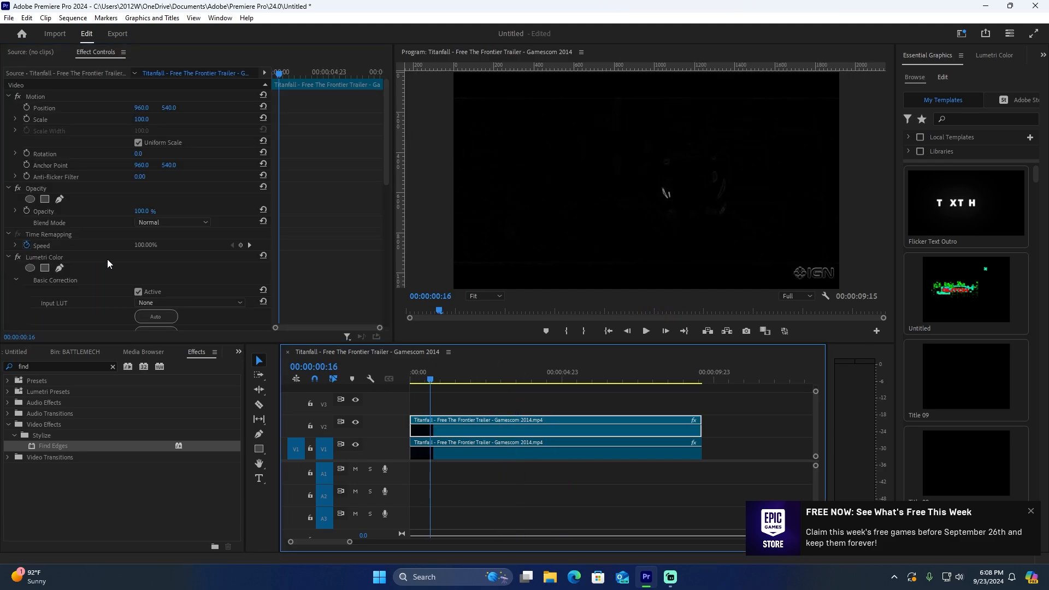
left_click(161, 221)
left_click(156, 322)
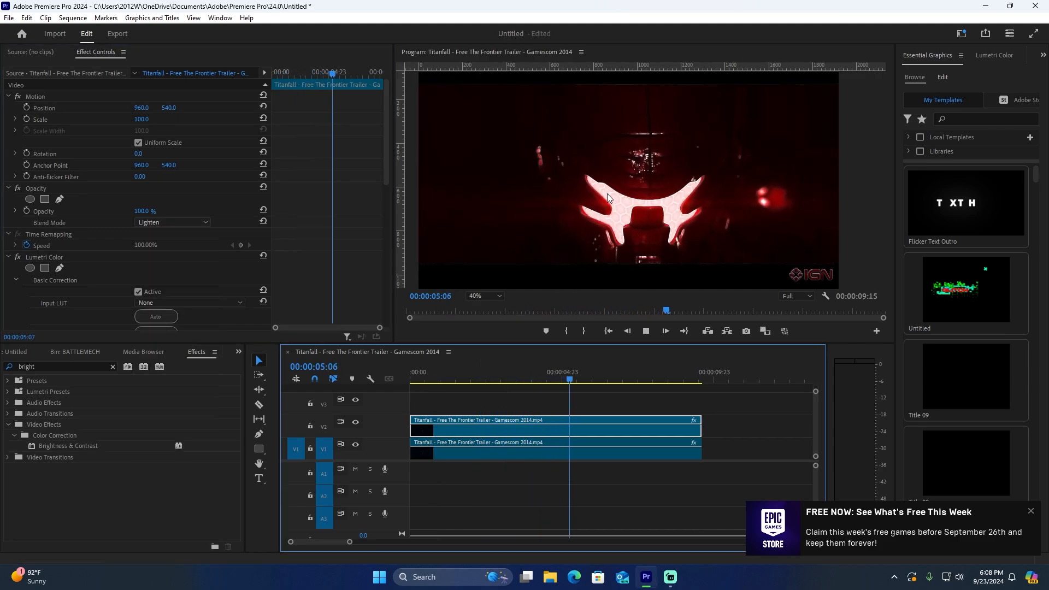
key("space")
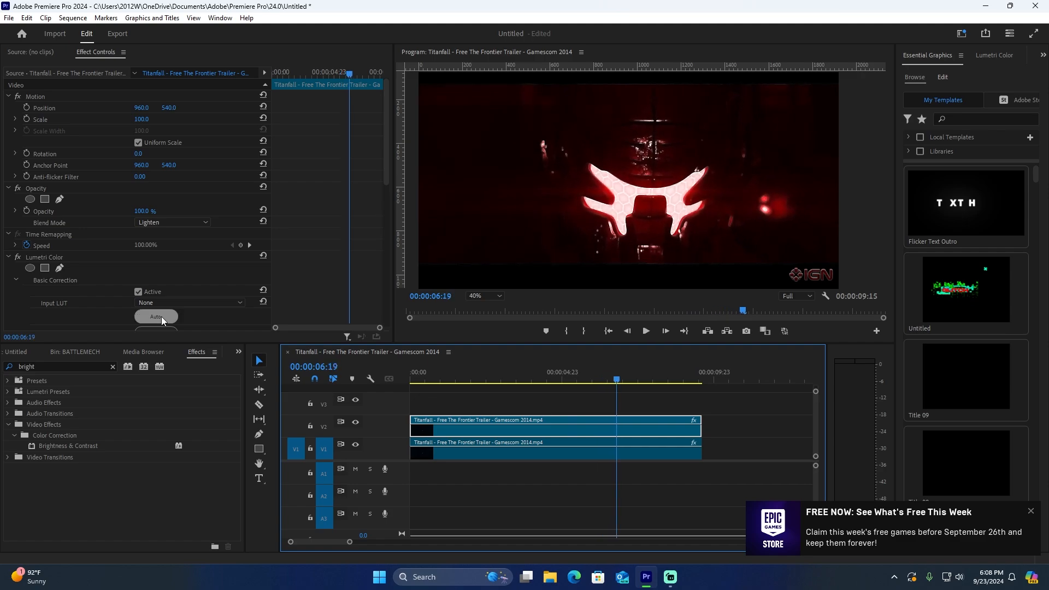
- Apply the Brightness & Contrast effect to the V2 clip
left_click(2, 366)
type("brigh")
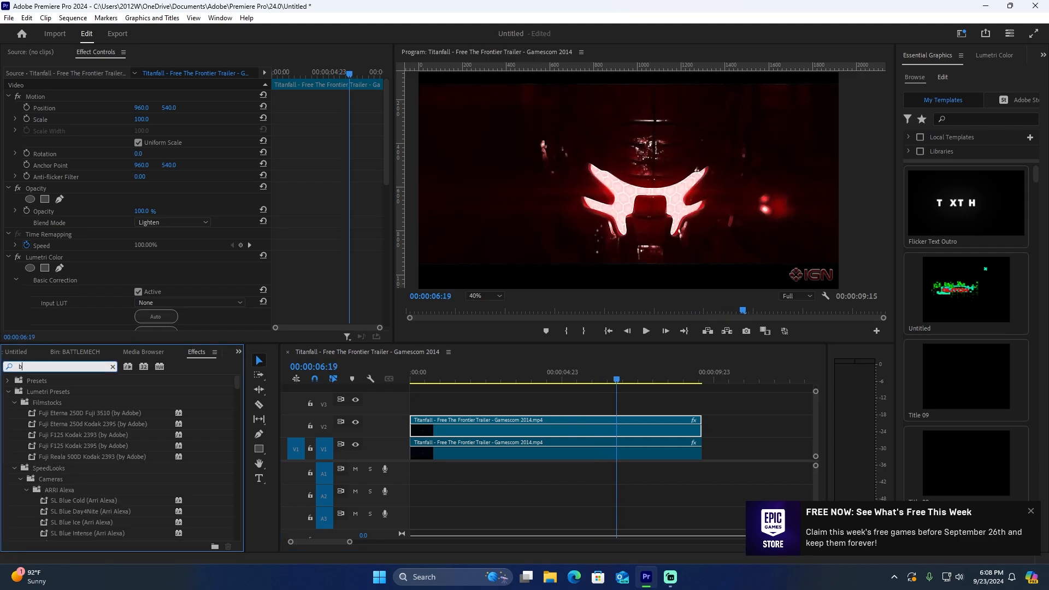
left_click_drag(46, 446, 540, 430)
- Set the V2 clip's brightness to 30 and contrast to 30, and play on to 00:00:08:13 to review
scroll(98, 267, "down", 7)
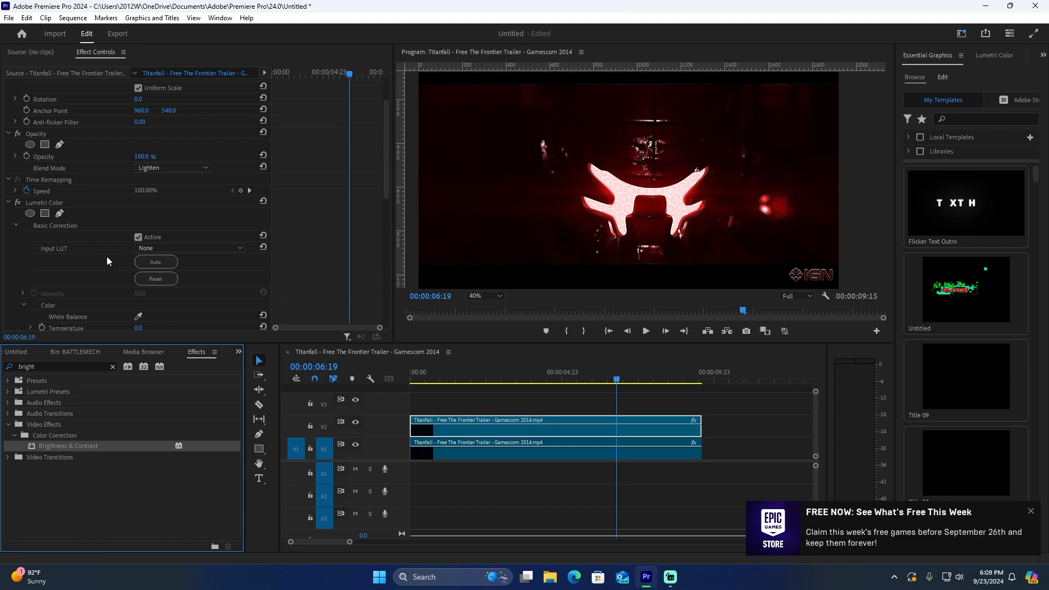
scroll(107, 254, "down", 3)
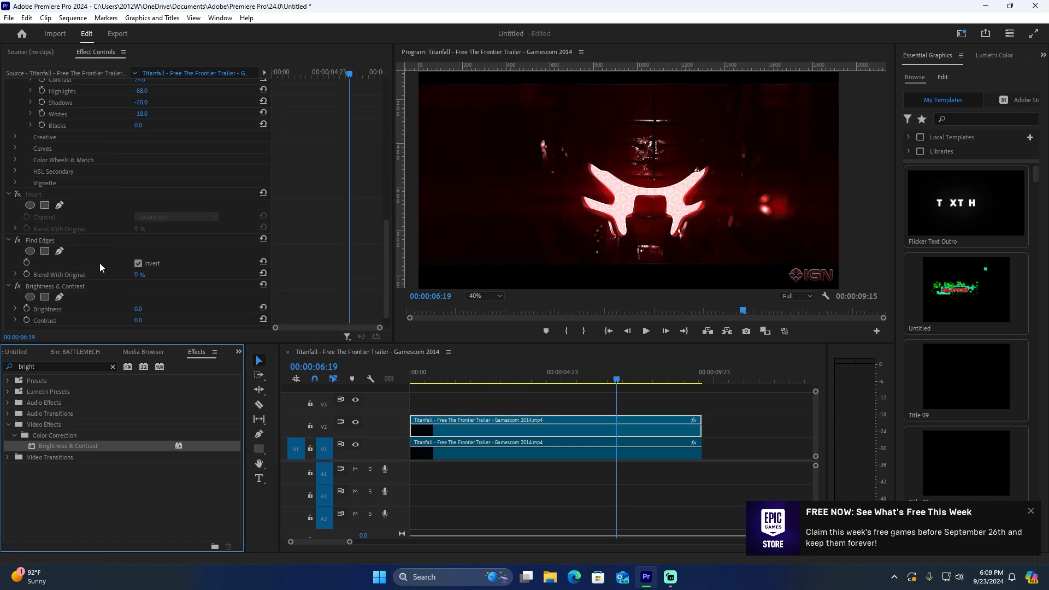
left_click(139, 290)
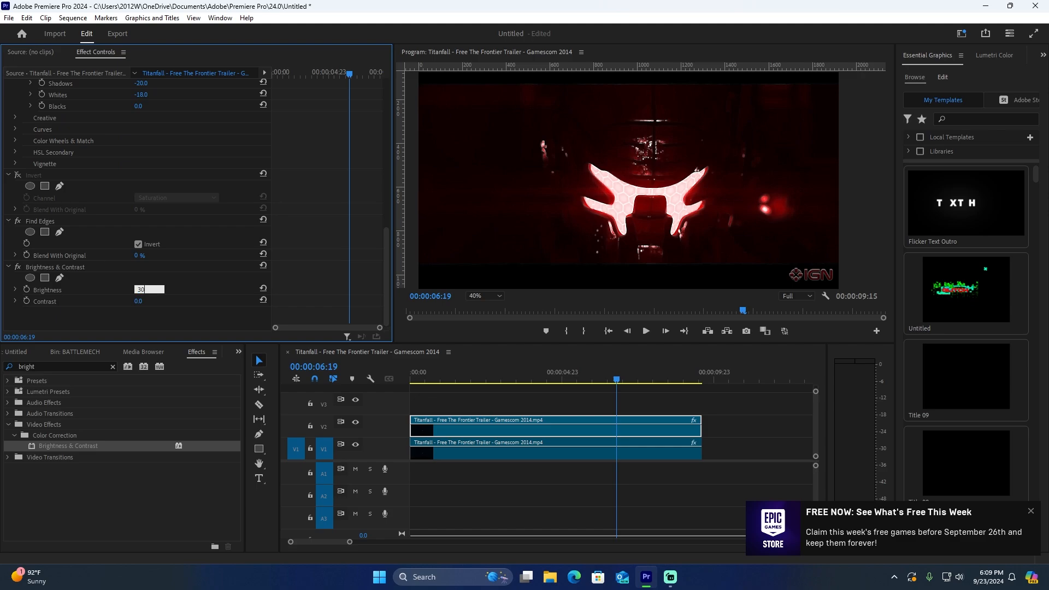
type("30")
key("Return")
left_click(139, 302)
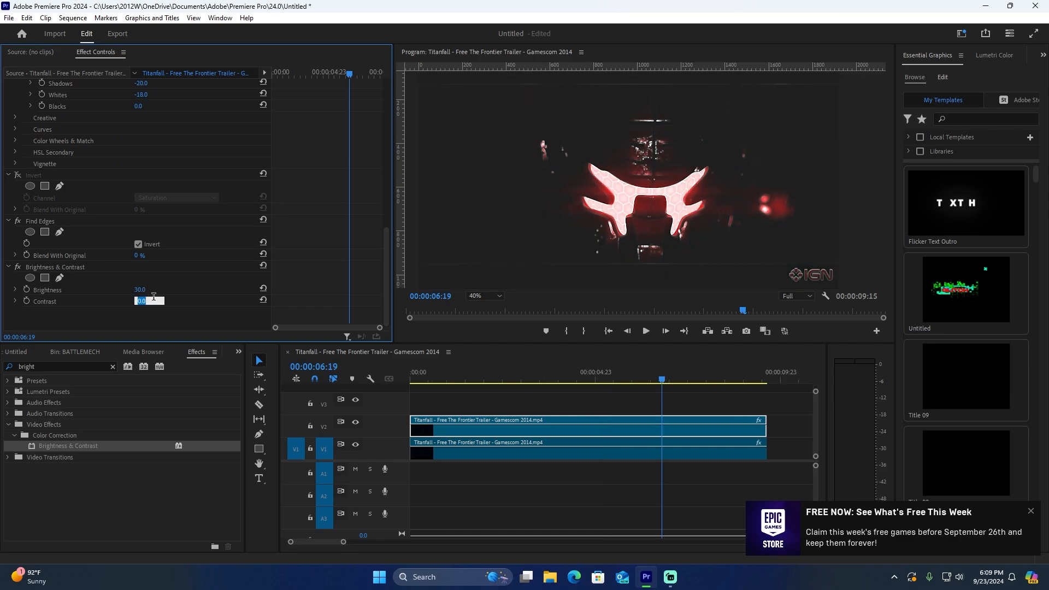
type("30")
key("Return")
key("space")
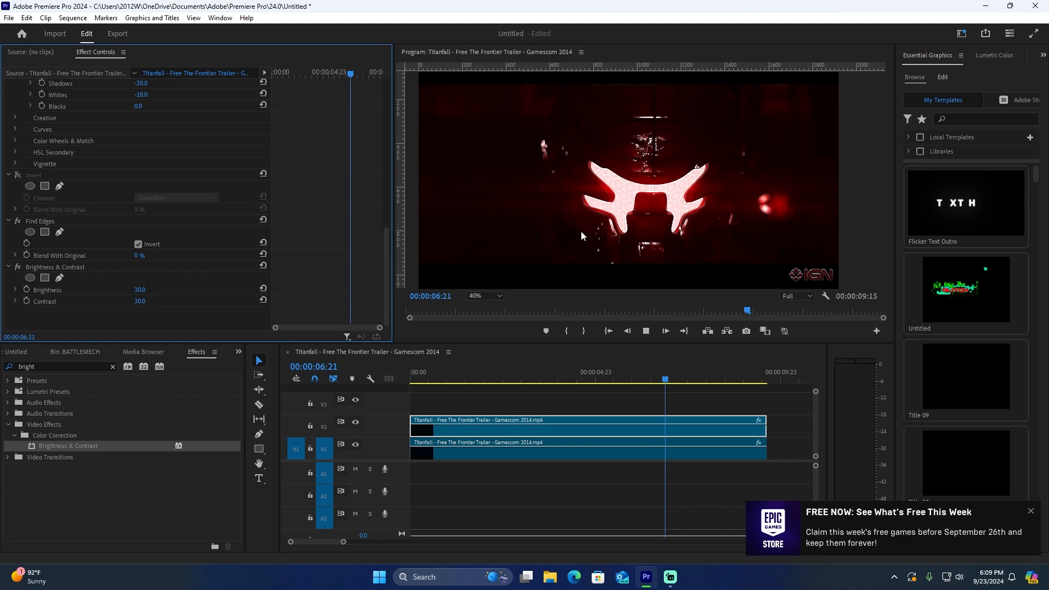
key("space")
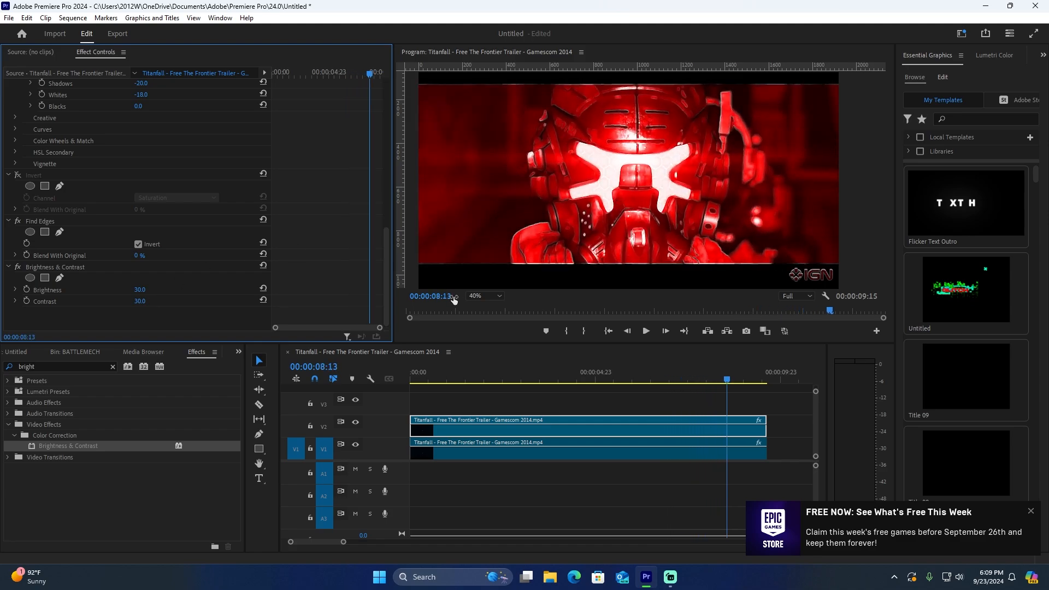
- Try the Screen blend mode on the V2 clip and play the sequence from the start
left_click(546, 399)
left_click(546, 431)
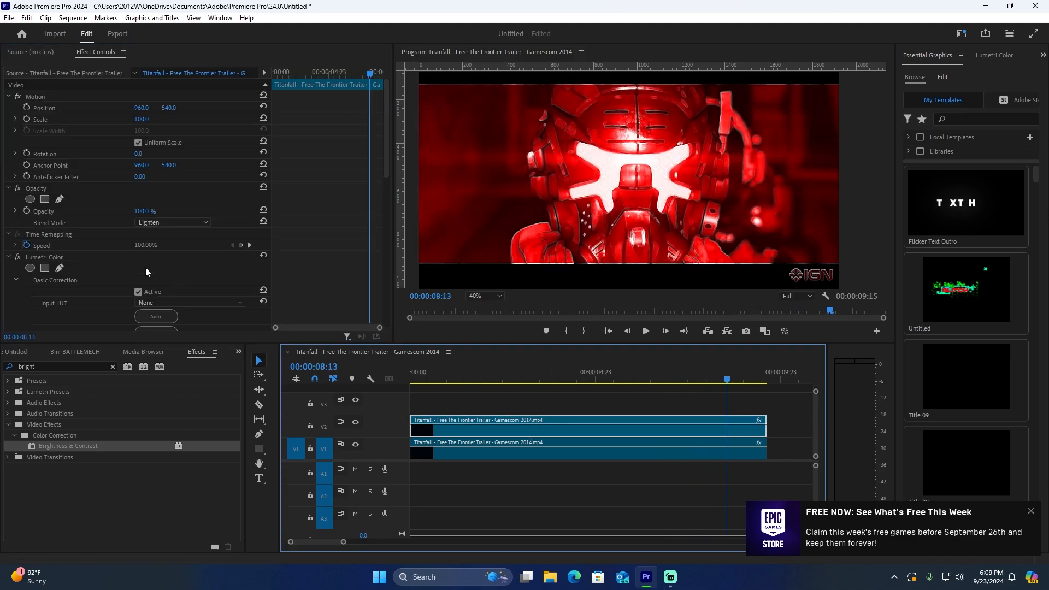
left_click(157, 222)
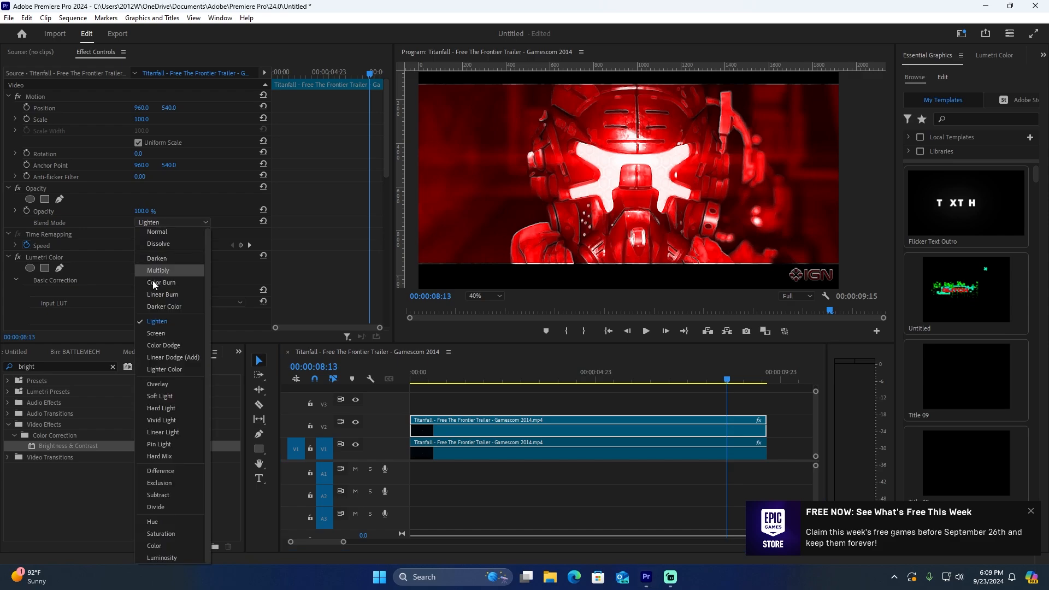
left_click(156, 333)
left_click(483, 383)
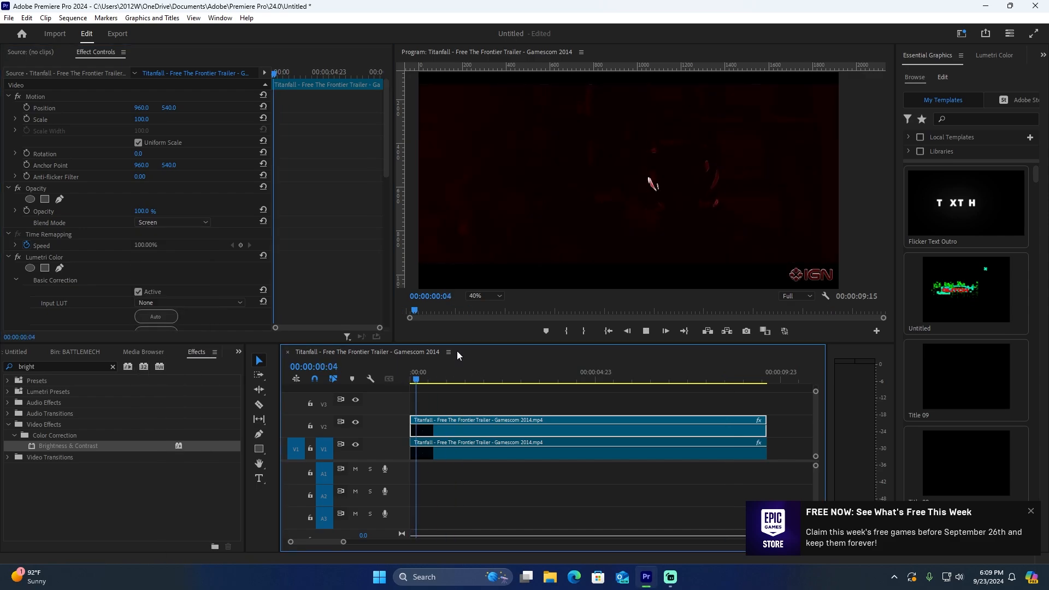
- Set the V2 clip's blend mode to Color Dodge and play the sequence to review it
left_click(172, 223)
left_click(159, 346)
key("space")
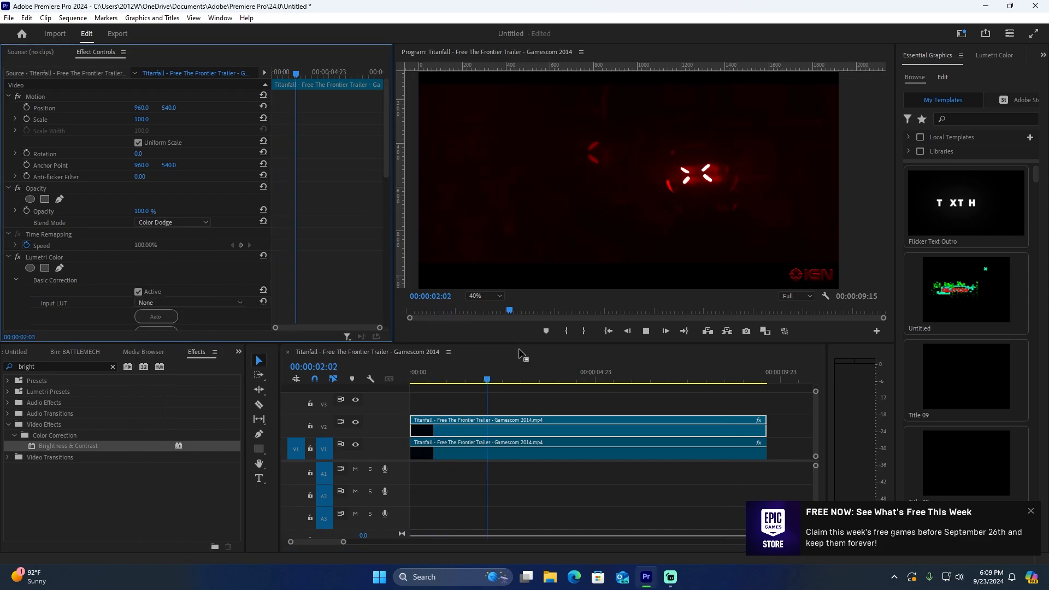
- Try the Difference blend mode on the V2 clip around 00:00:06:00, and change its blend mode to Lighten
left_click_drag(545, 380, 633, 392)
left_click(178, 223)
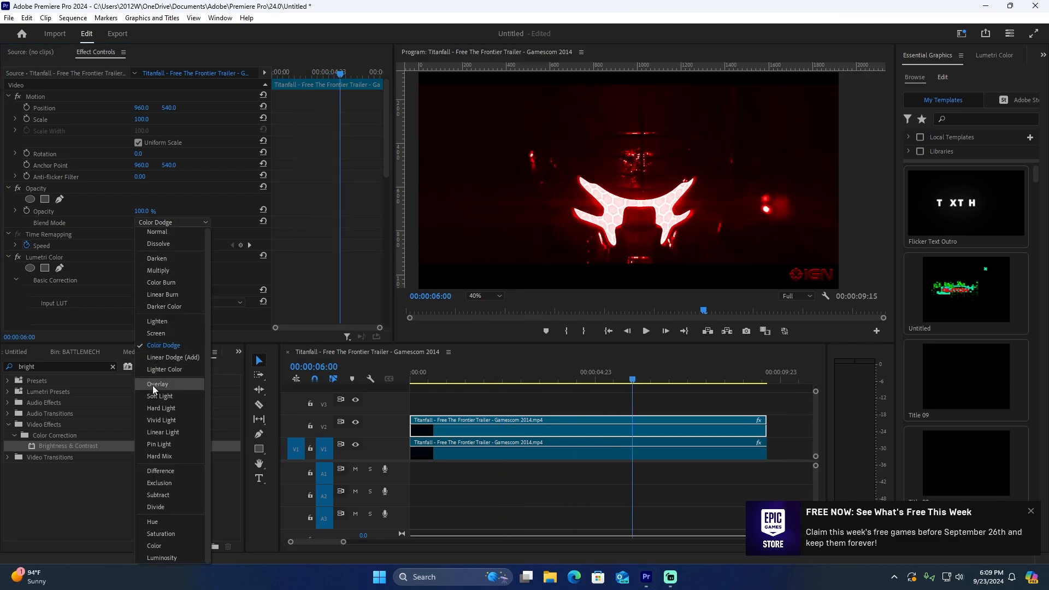
left_click(154, 472)
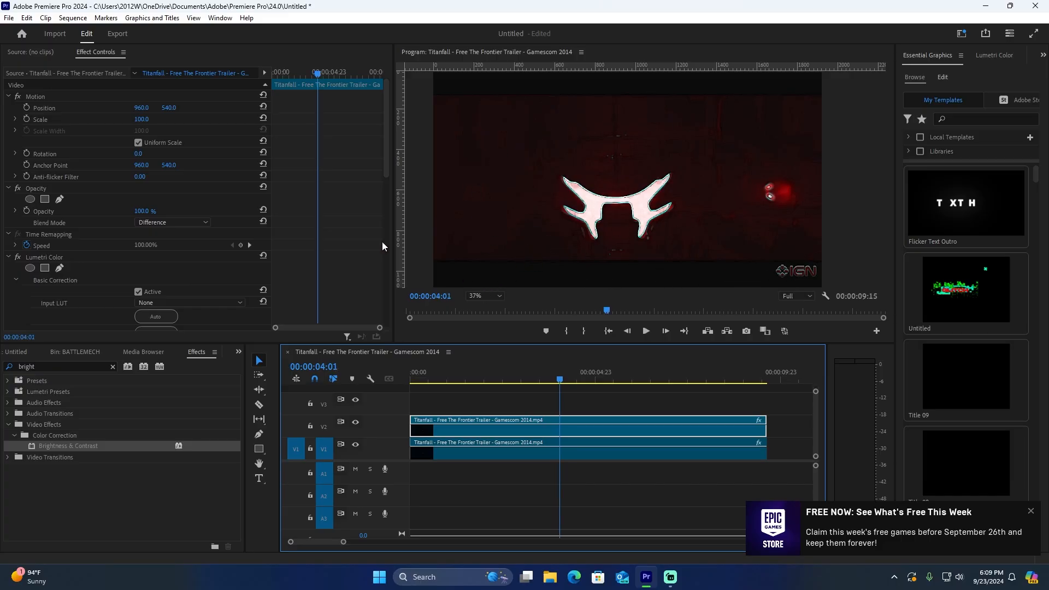
left_click(149, 225)
left_click(148, 328)
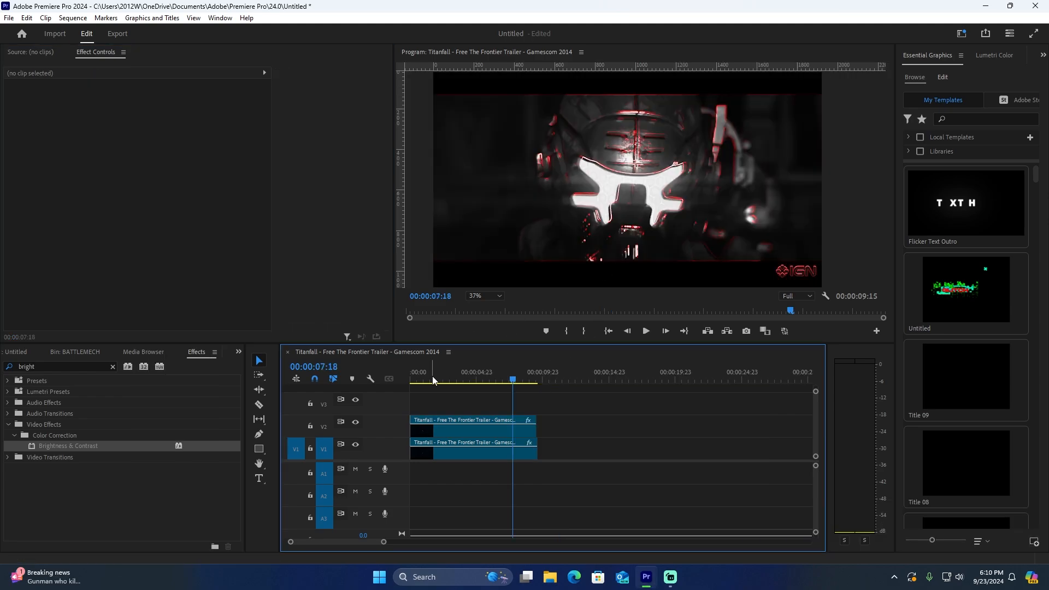
- Open the AEJuice Pack Manager 4 extension in an enlarged window and browse the Glitch Constructor pack
left_click(215, 17)
mouse_move(285, 59)
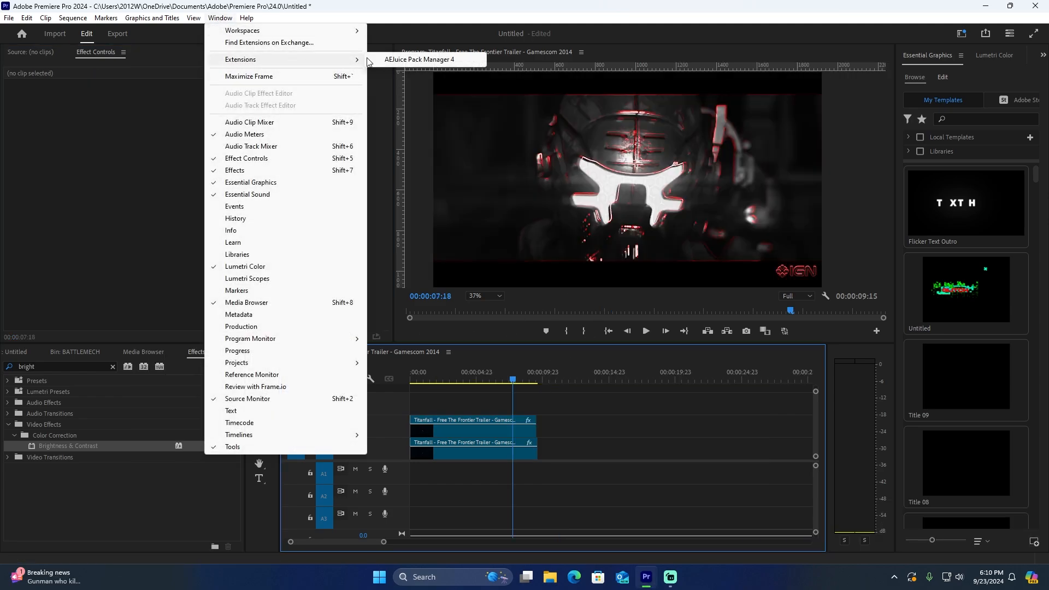
left_click(410, 61)
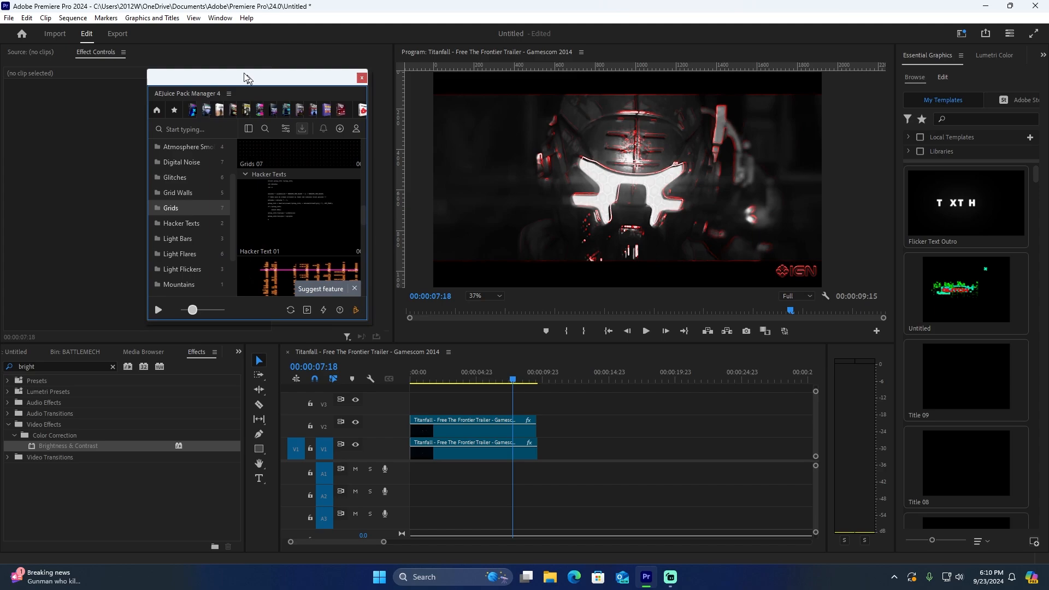
left_click_drag(246, 72, 114, 31)
left_click_drag(224, 57, 1046, 57)
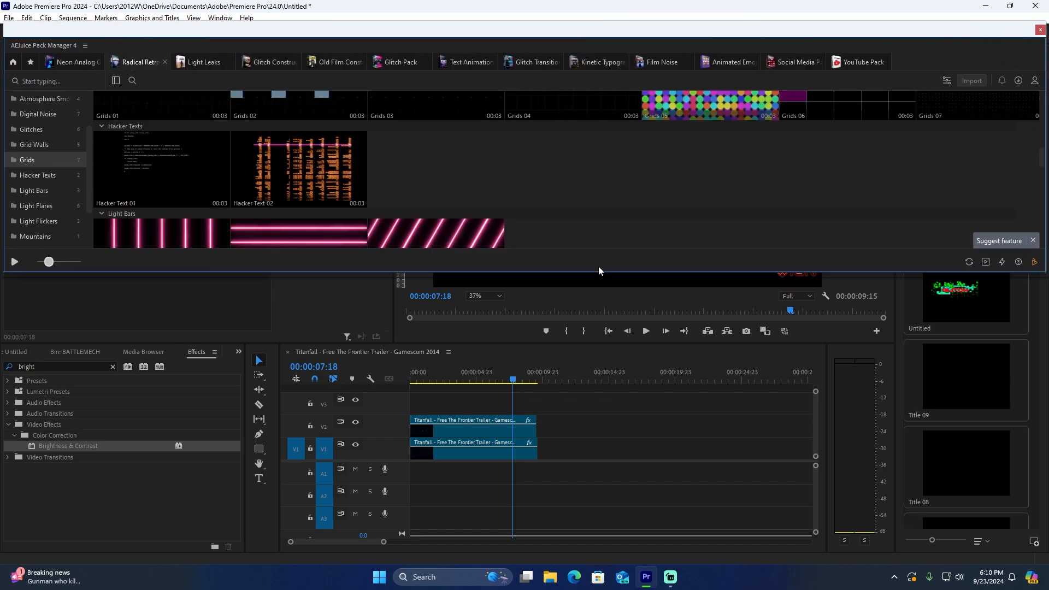
left_click_drag(479, 271, 479, 494)
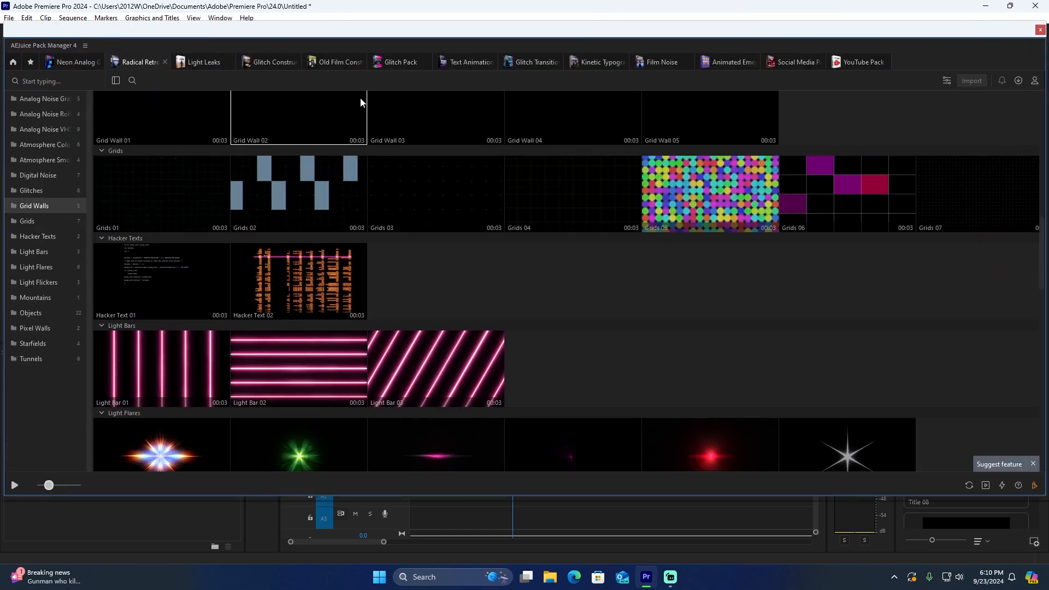
left_click(255, 61)
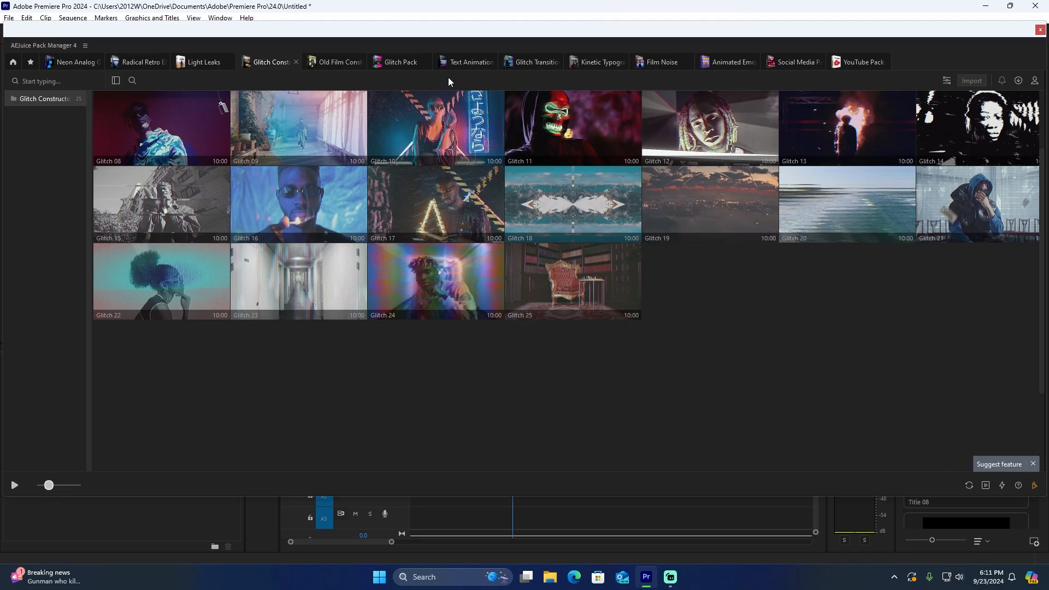
left_click_drag(372, 26, 1048, 52)
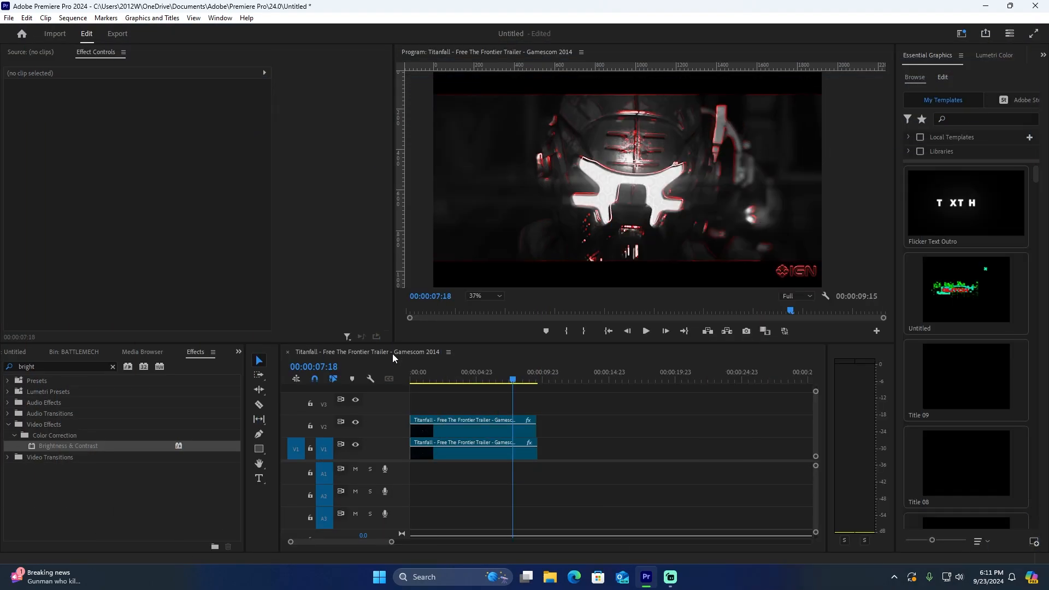
- Select the V2 clip and play the Lighten blend from the sequence start to 00:00:04:22 for review
left_click_drag(513, 380, 492, 383)
left_click(449, 432)
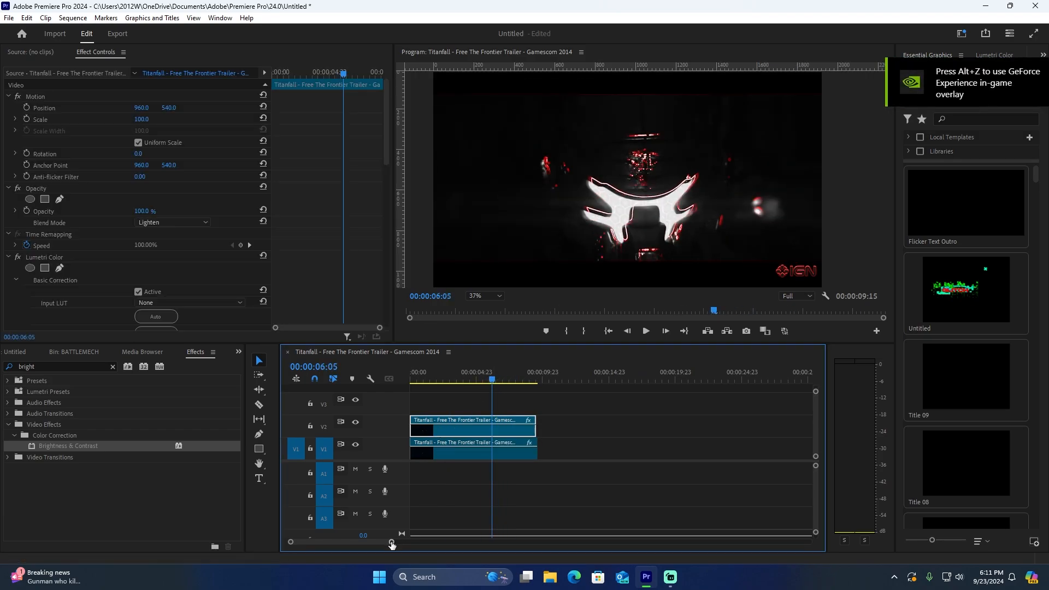
left_click_drag(391, 541, 406, 541)
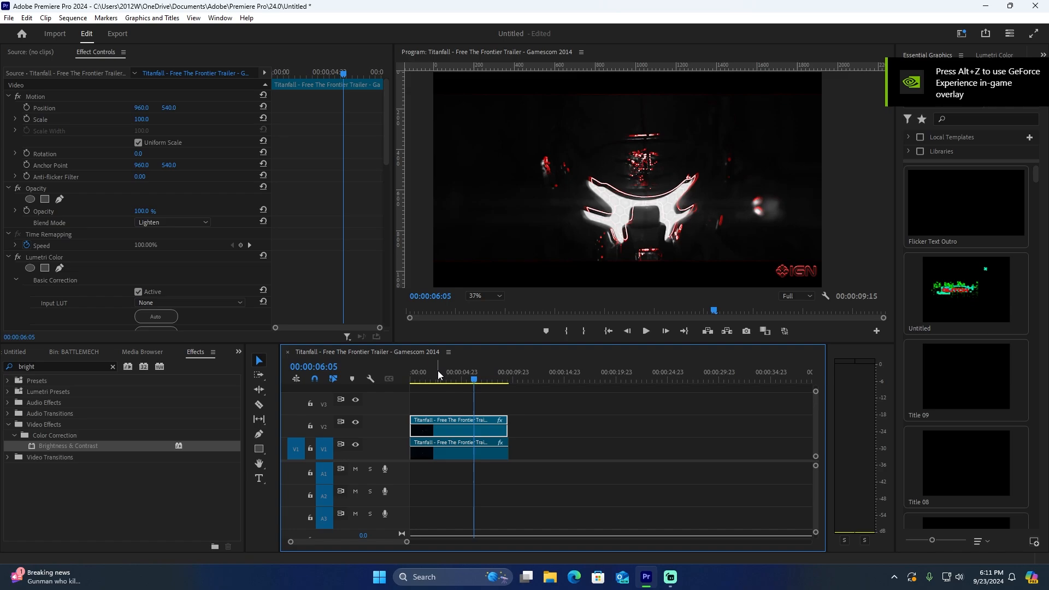
key("Home")
key("space")
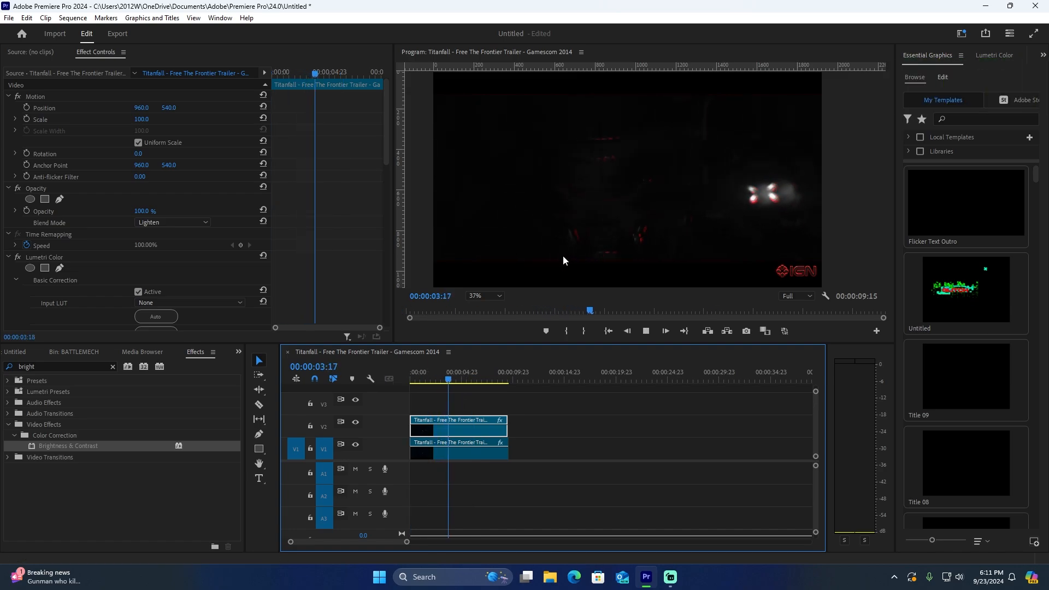
key("space")
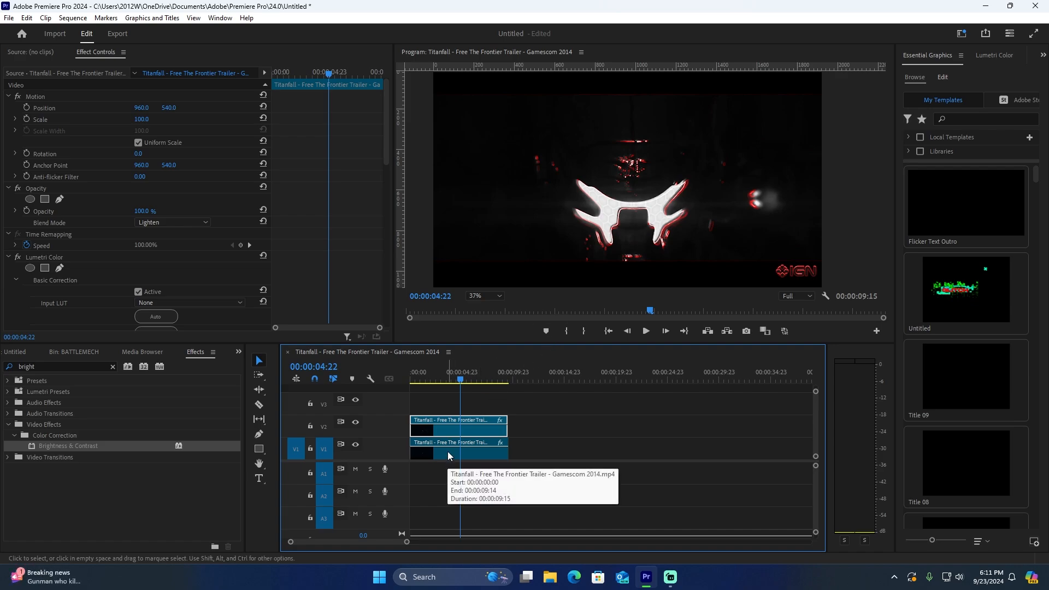
- Delete the V1 clip and move the red Find Edges clip from V2 down to V1
key("Delete")
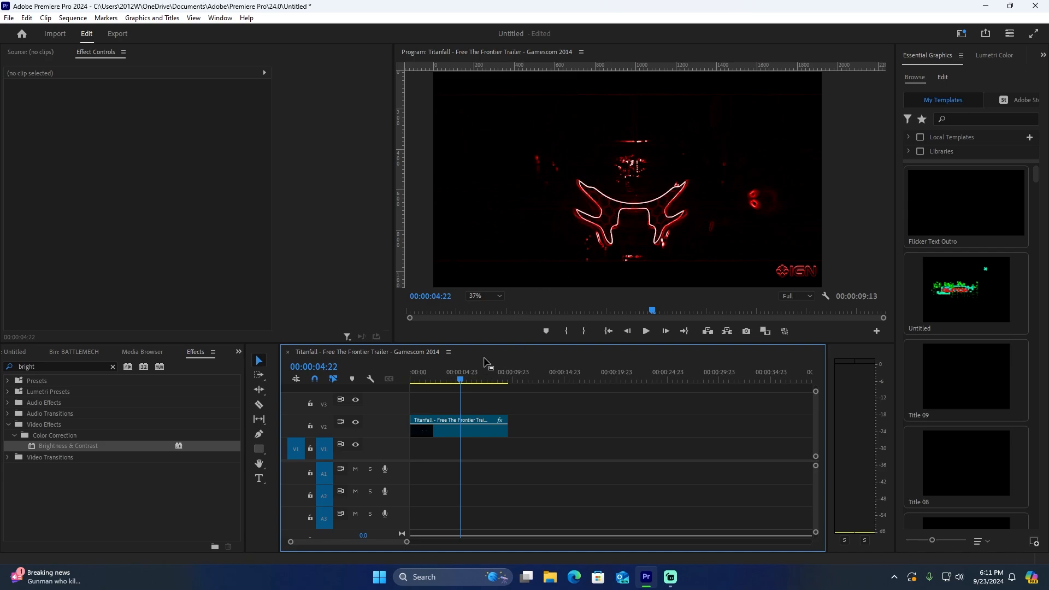
key("Home")
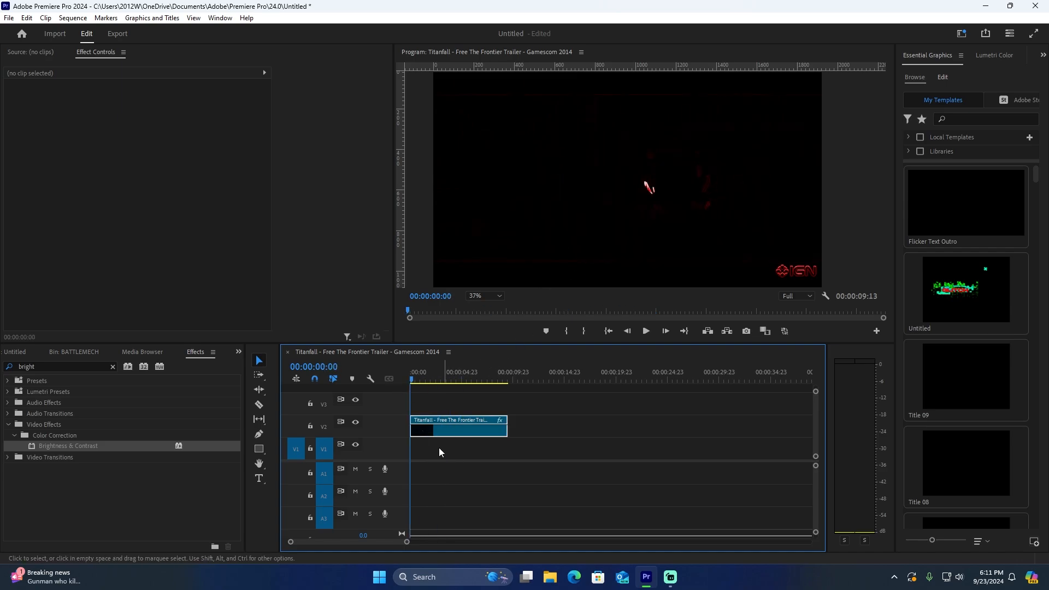
left_click_drag(445, 428, 440, 449)
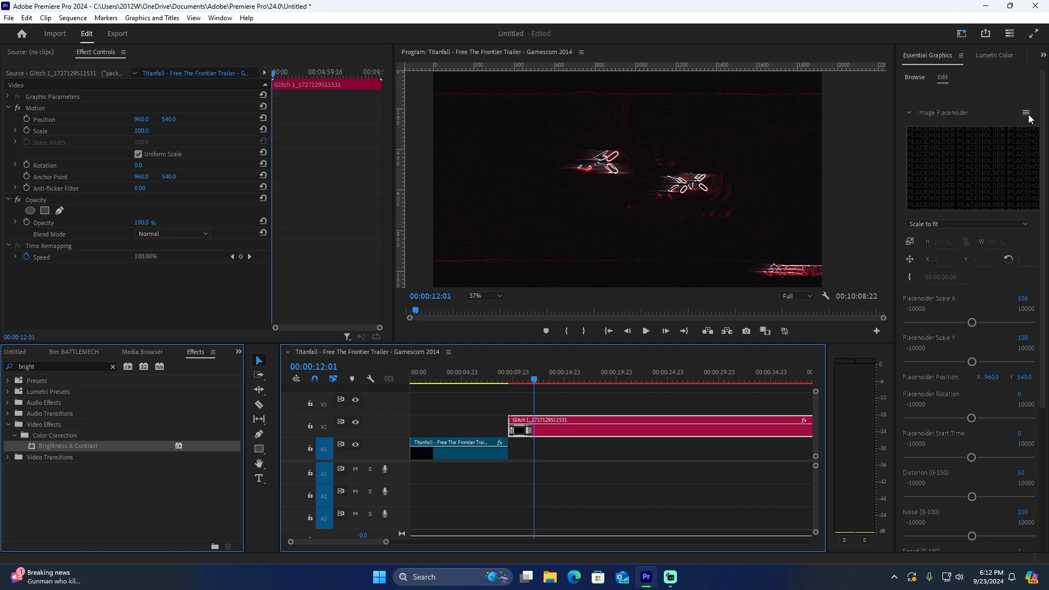
- Place the Glitch 1 graphic on V2 at the sequence start, cut it at the trailer clip's end and delete the excess
left_click_drag(547, 426, 448, 426)
key("equal")
key("equal")
key("c")
left_click(699, 426)
key("v")
left_click(755, 426)
key("Delete")
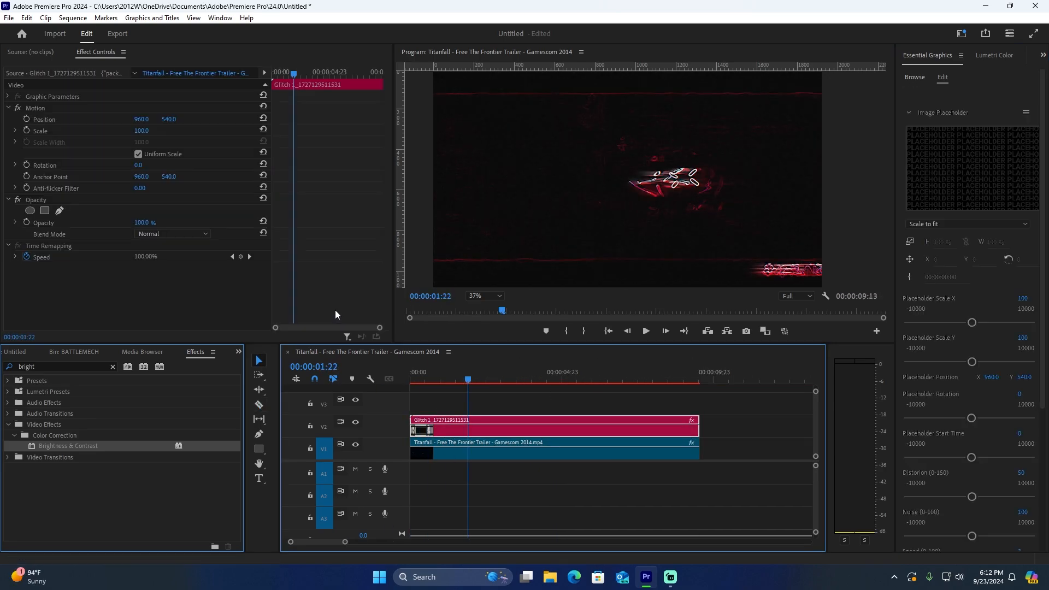
- Set the Glitch 1 graphic's blend mode to Lighten, its distortion to 20 and its noise to 10
left_click(572, 379)
key("space")
scroll(973, 382, "down", 5)
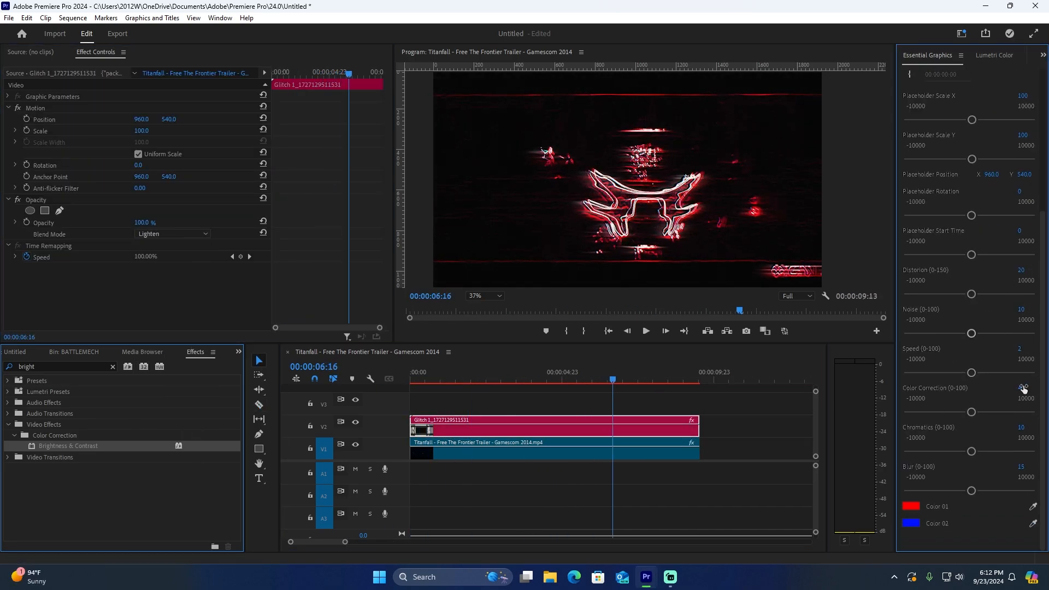
scroll(962, 382, "up", 6)
scroll(949, 361, "down", 1)
- Play the glitch look from the start, lower the playback resolution to 1/4 and check the frames at 00:00:05:17 and 00:00:08:08
left_click(411, 377)
key("space")
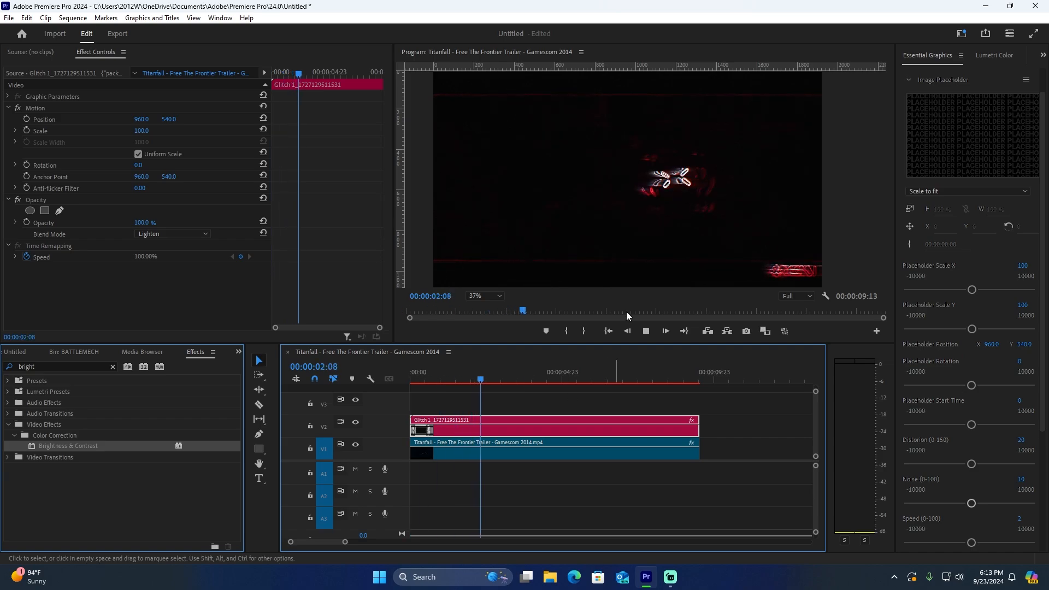
key("space")
left_click(802, 295)
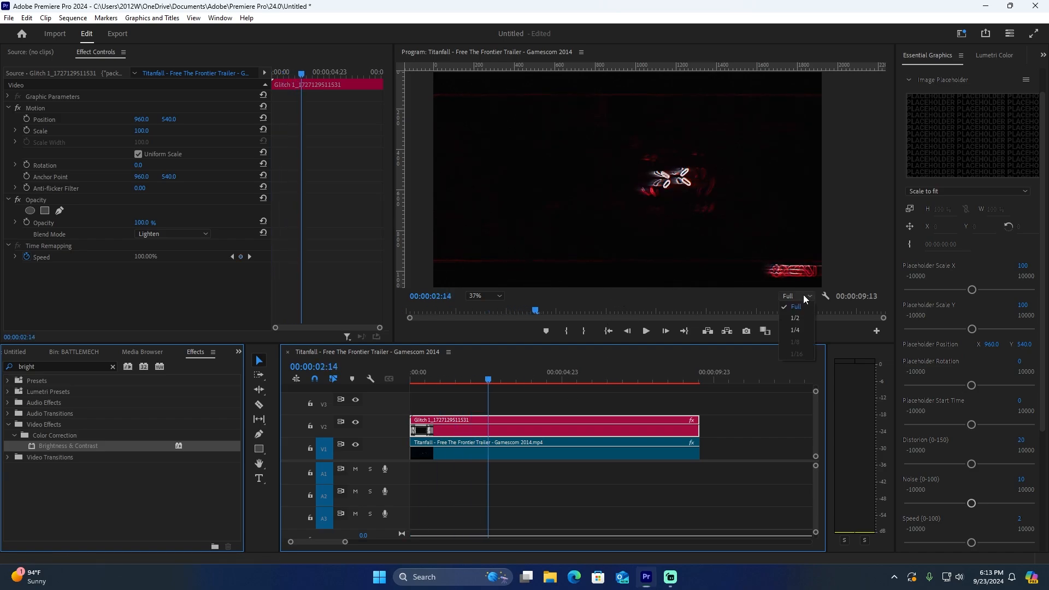
left_click(795, 331)
left_click_drag(490, 381, 583, 380)
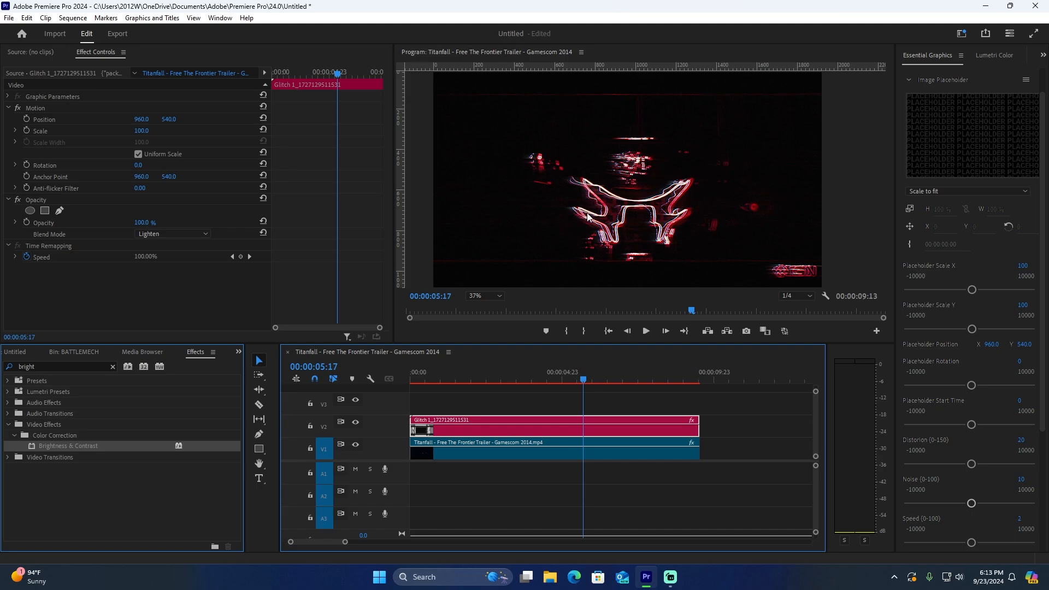
left_click_drag(583, 383, 663, 380)
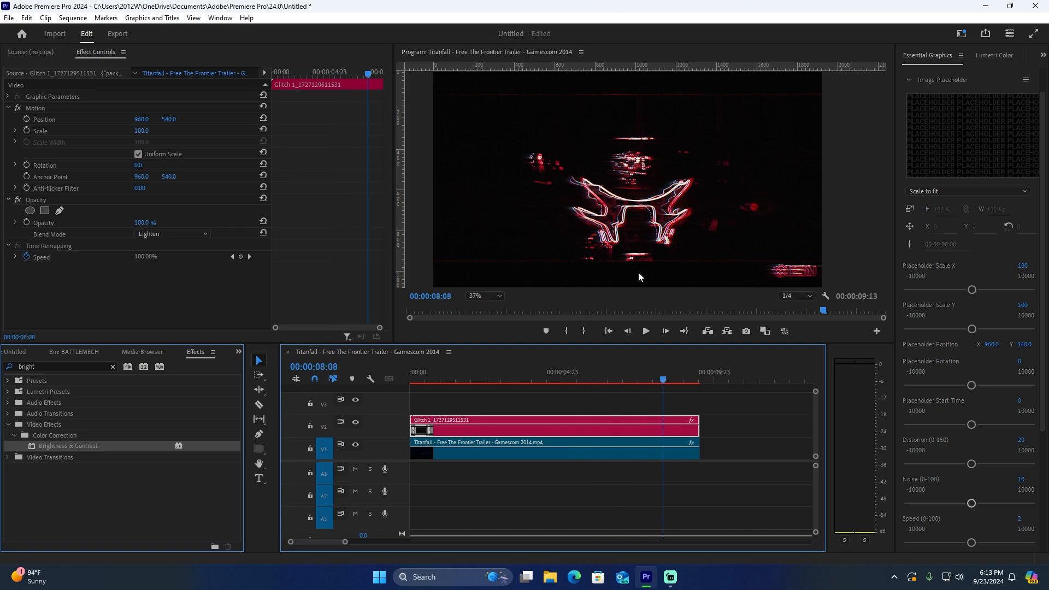
- Export the sequence to the desktop as overlay demo.mp4 in H.264 format with the Match Source - Adaptive High Bitrate preset
left_click(516, 406)
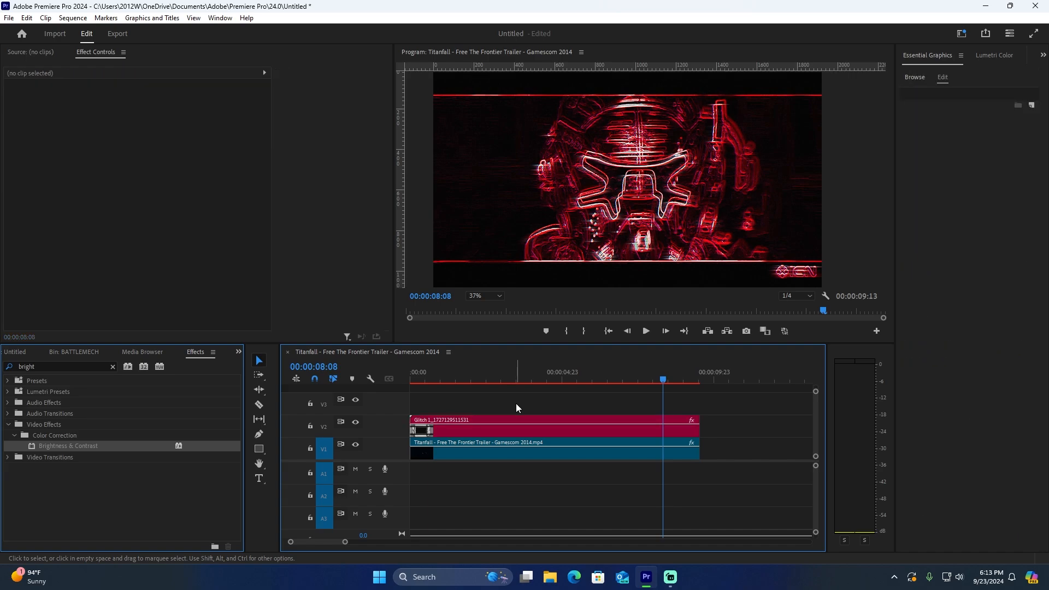
key("ctrl+m")
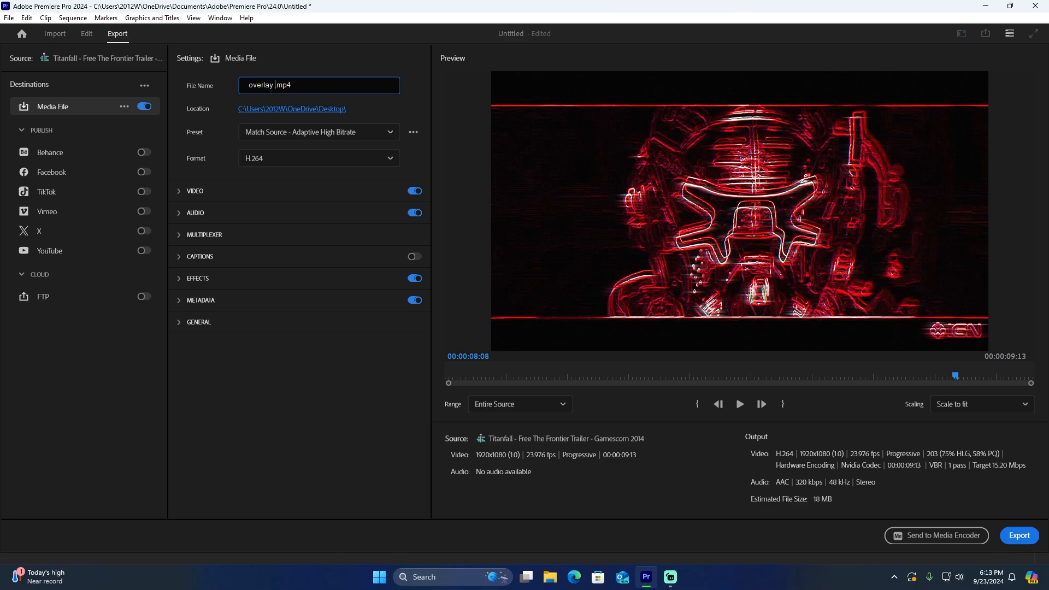
left_click(1019, 535)
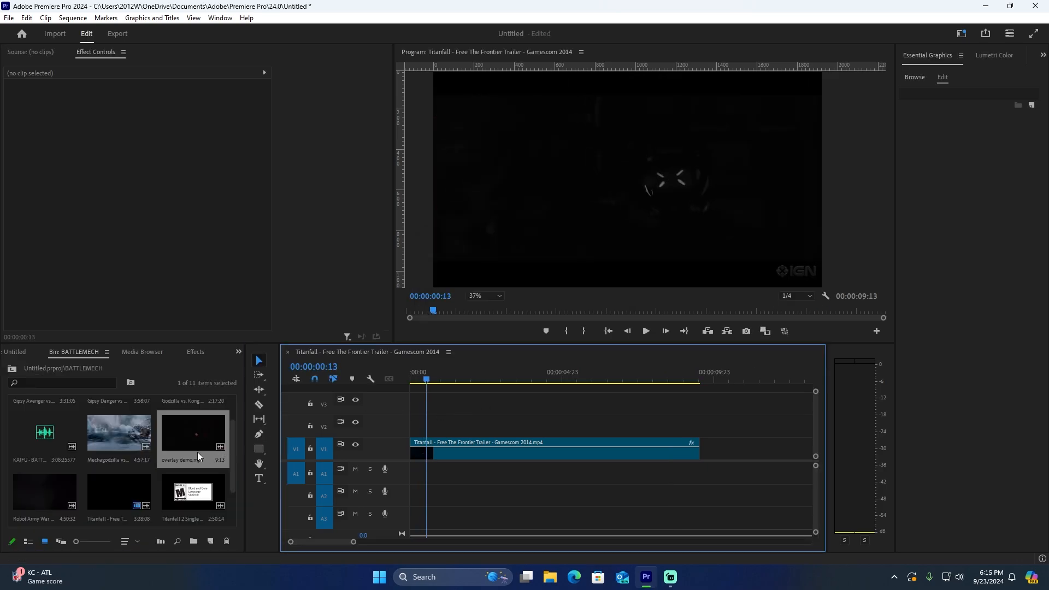
- Place overlay demo.mp4 on V2 above the trailer clip, unlink it and delete its audio
left_click_drag(177, 444, 471, 431)
right_click(471, 430)
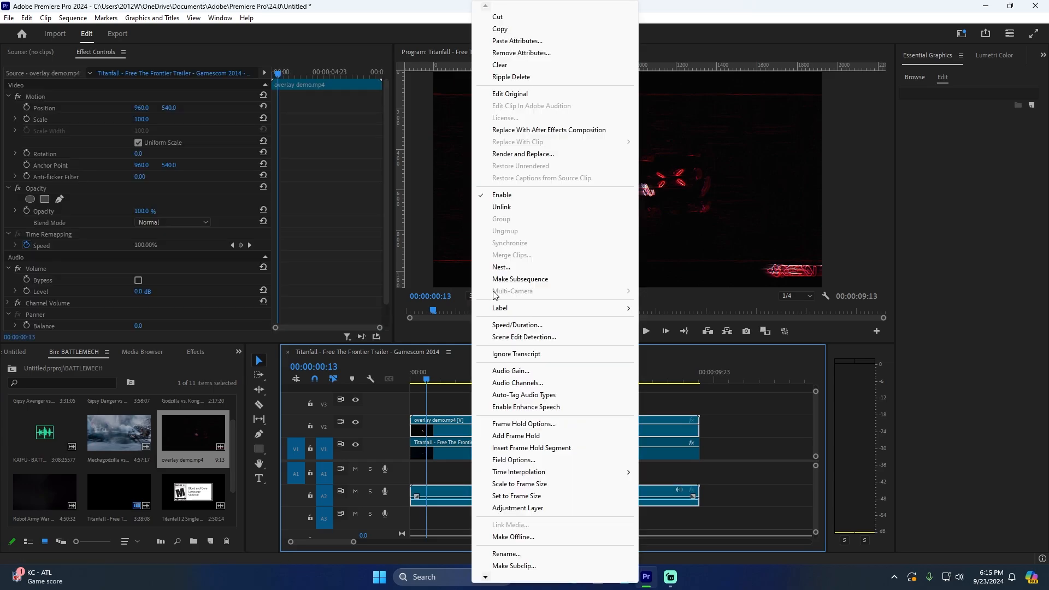
left_click(508, 208)
left_click(461, 491)
key("Delete")
left_click(463, 430)
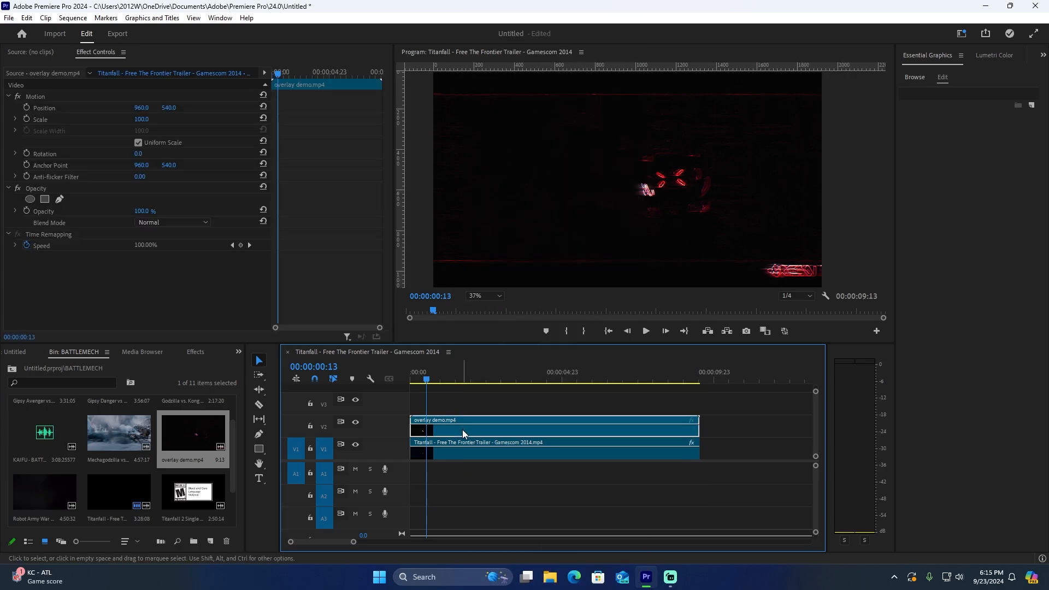
- Set the overlay demo.mp4 clip's blend mode to Lighten and play the sequence from the start
left_click(172, 222)
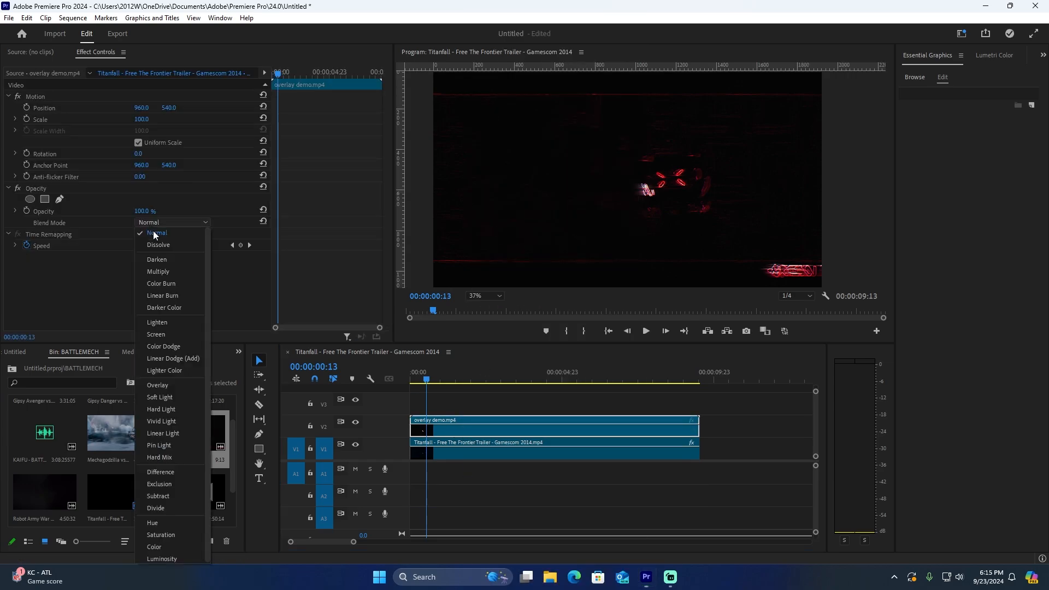
left_click(153, 322)
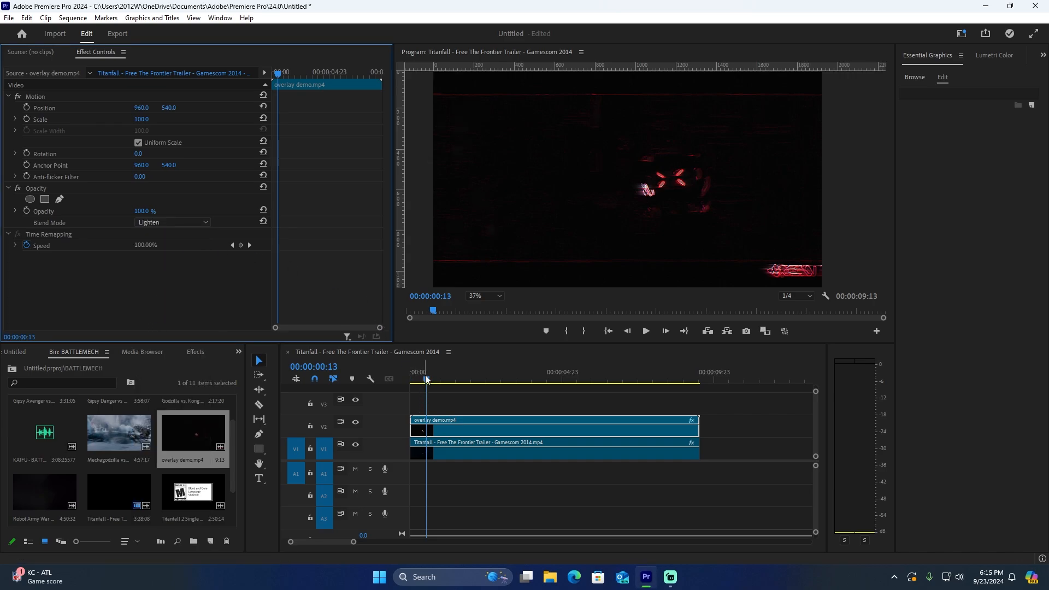
left_click_drag(425, 376, 365, 394)
key("space")
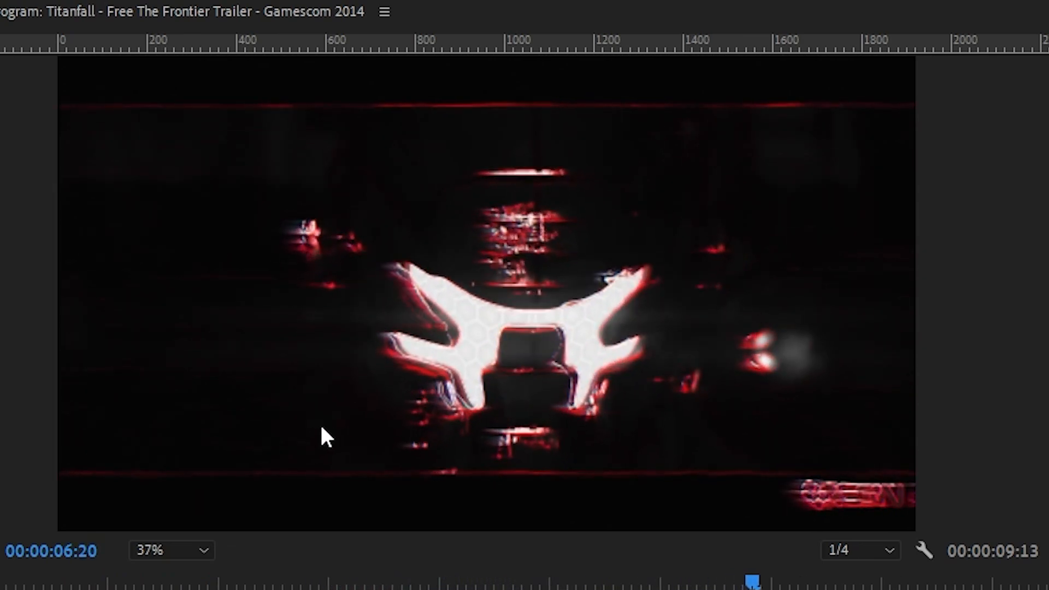
- Review the blended overlay at full preview resolution through 00:00:09:06, and go back to 00:00:05:08 for a closer look
key("space")
scroll(481, 371, "up", 7)
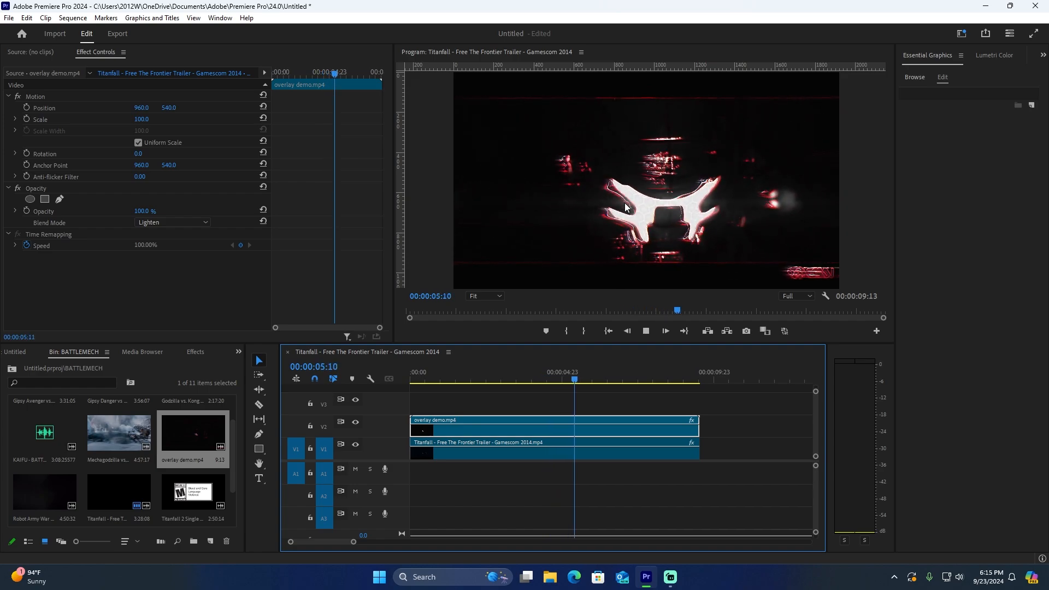
key("space")
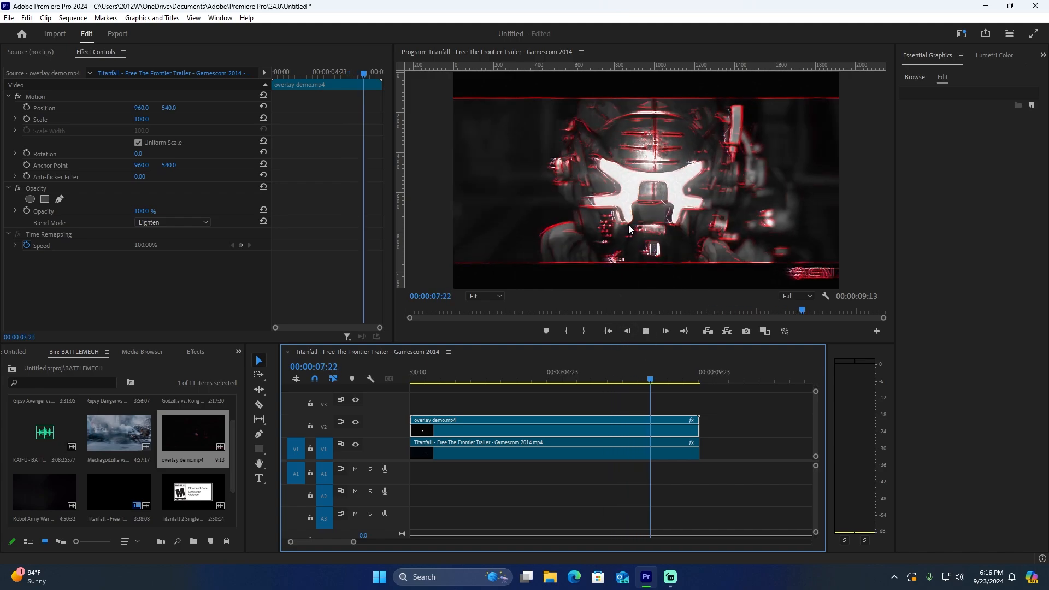
key("space")
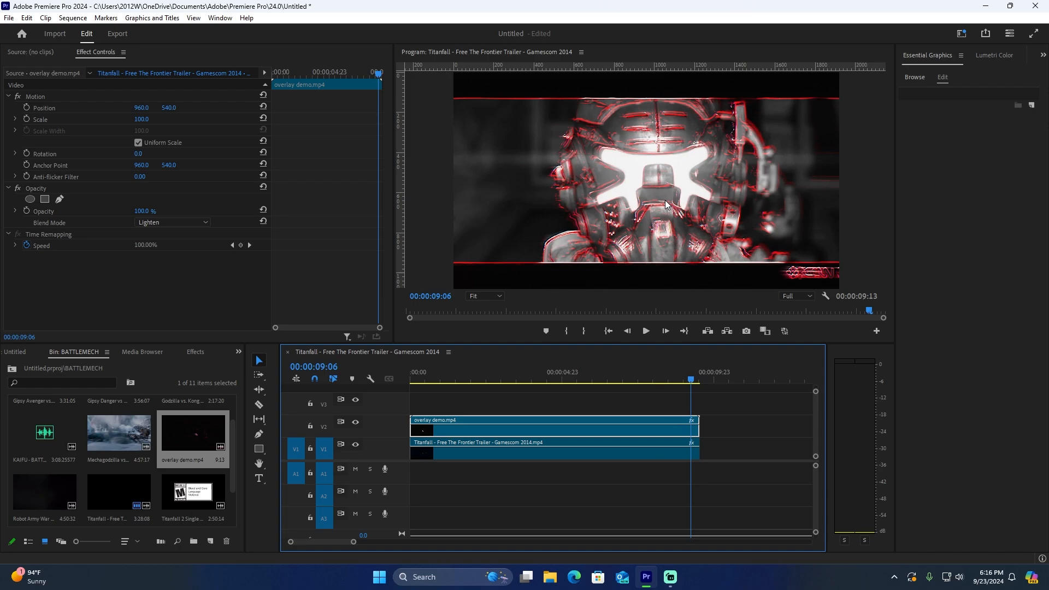
left_click_drag(692, 381, 572, 387)
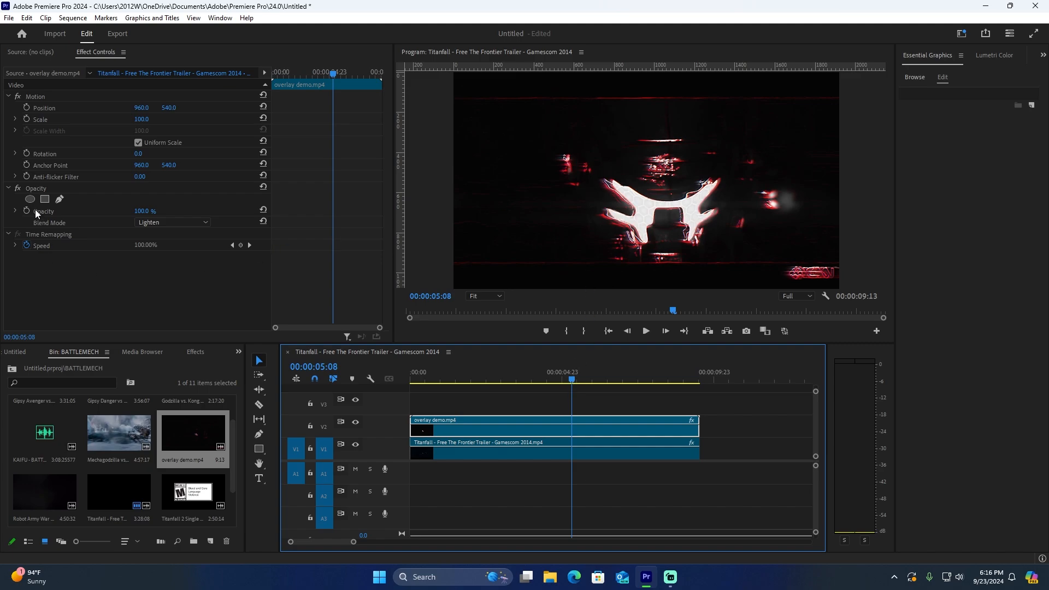
left_click(637, 387)
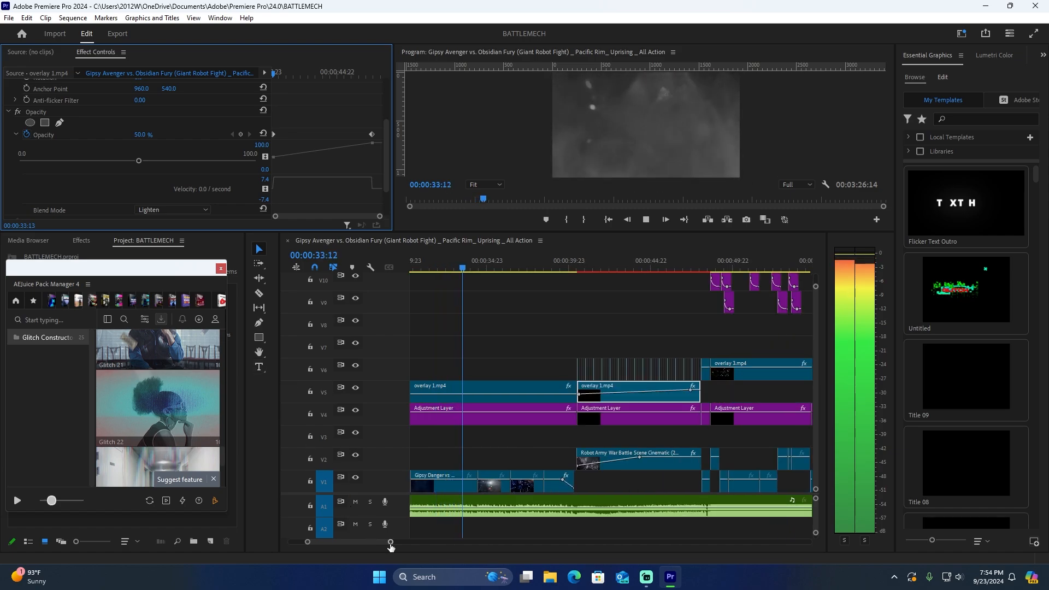
- Examine the overlay 1.mp4 section of the BATTLEMECH project's sequence around 00:00:35:12 during playback
left_click_drag(391, 546, 374, 549)
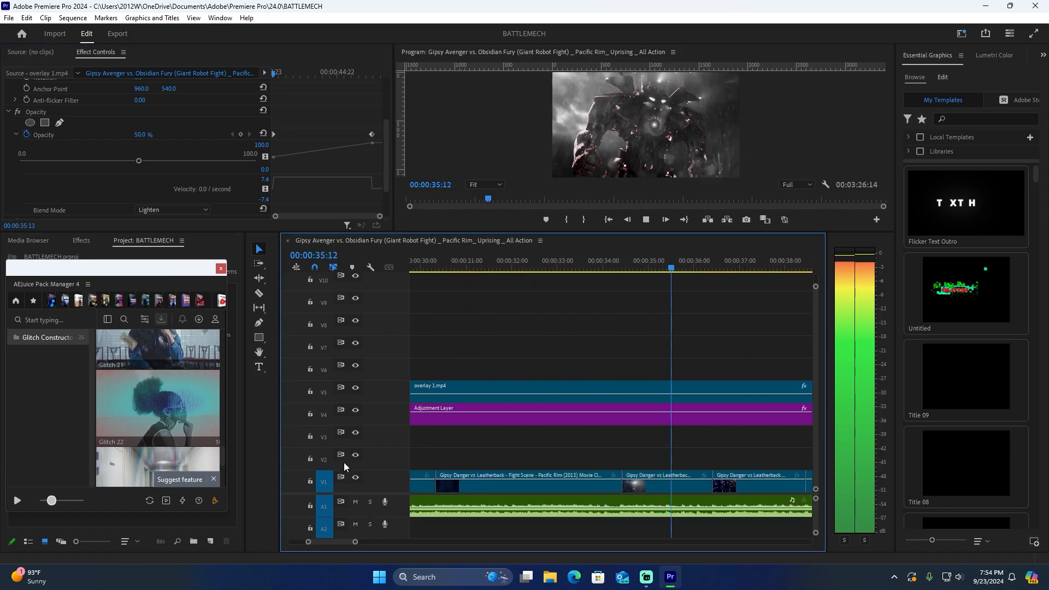